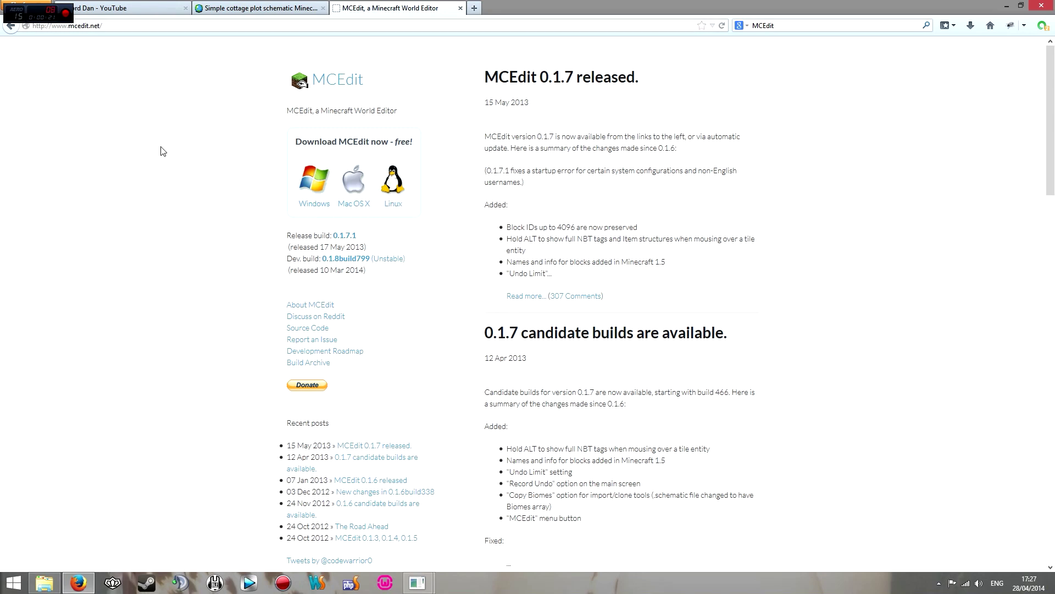
- Browse the gallery images on the Simple cottage plot schematic project page on Planet Minecraft
click(254, 9)
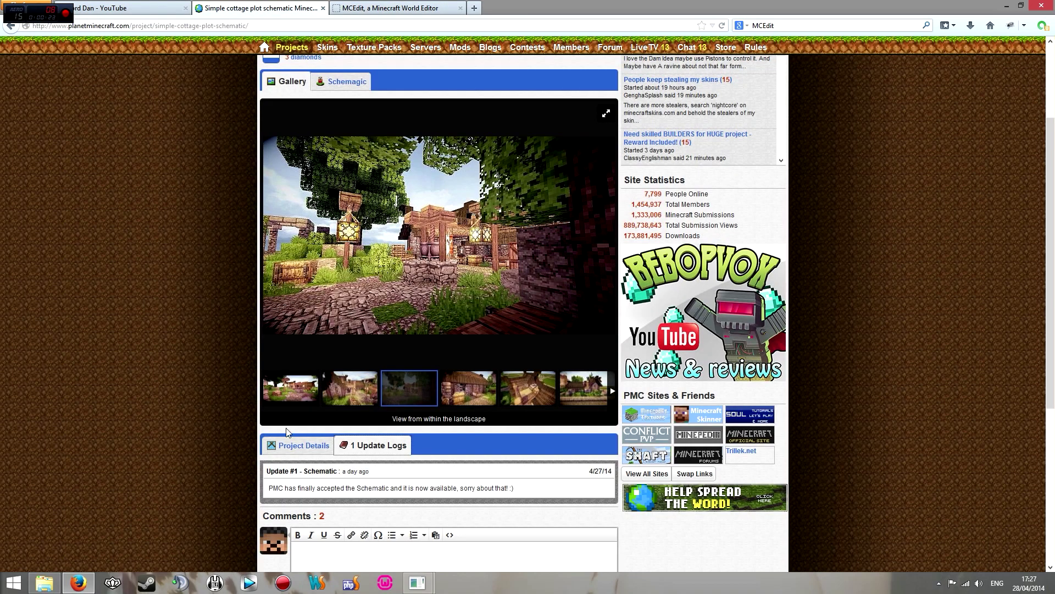
scroll(389, 94, up, 4)
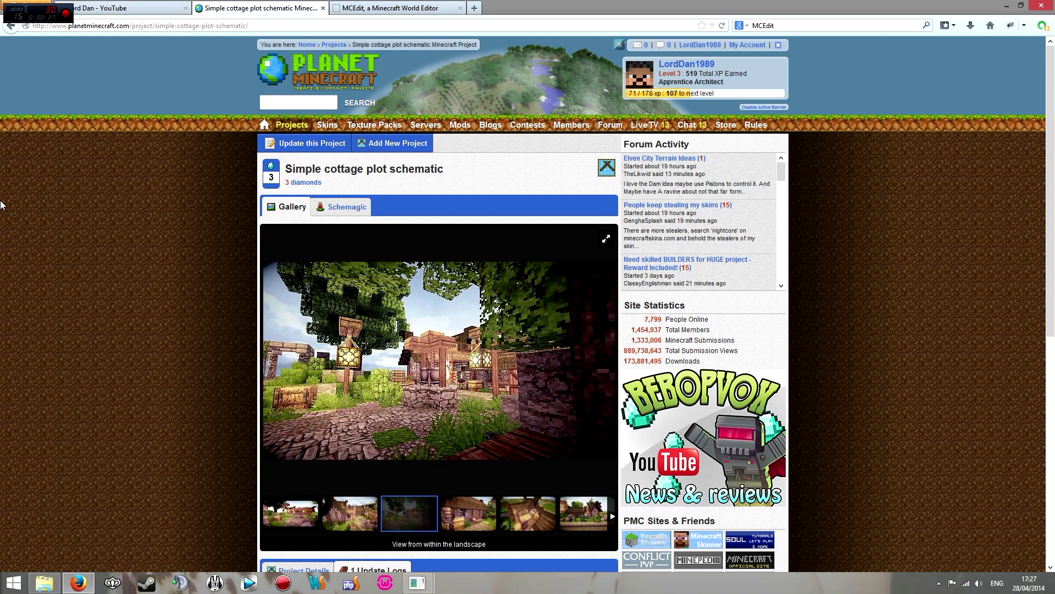
scroll(165, 256, down, 5)
scroll(509, 200, up, 2)
click(350, 329)
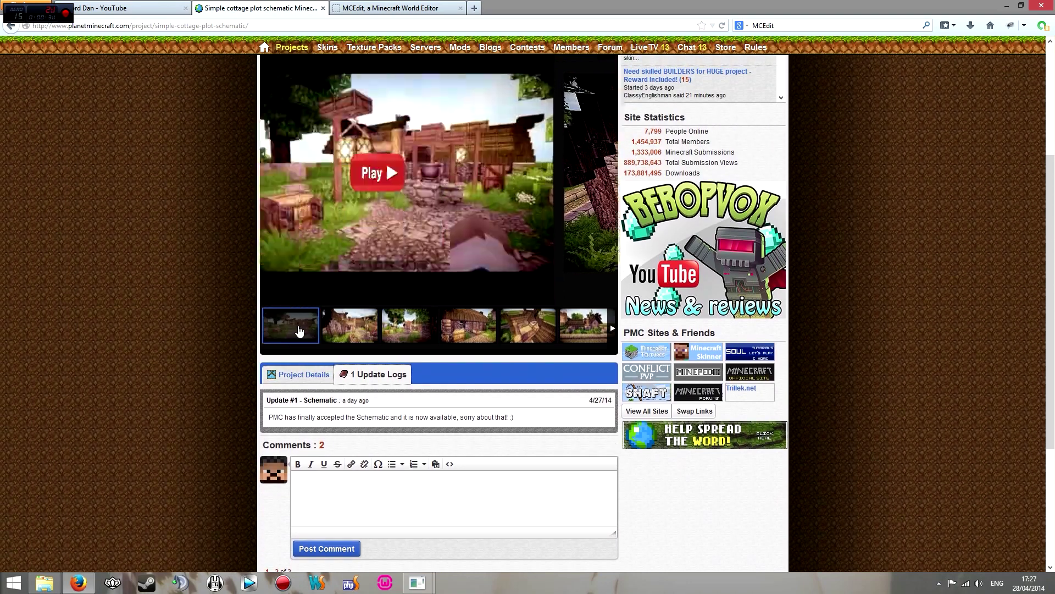
scroll(330, 319, down, 3)
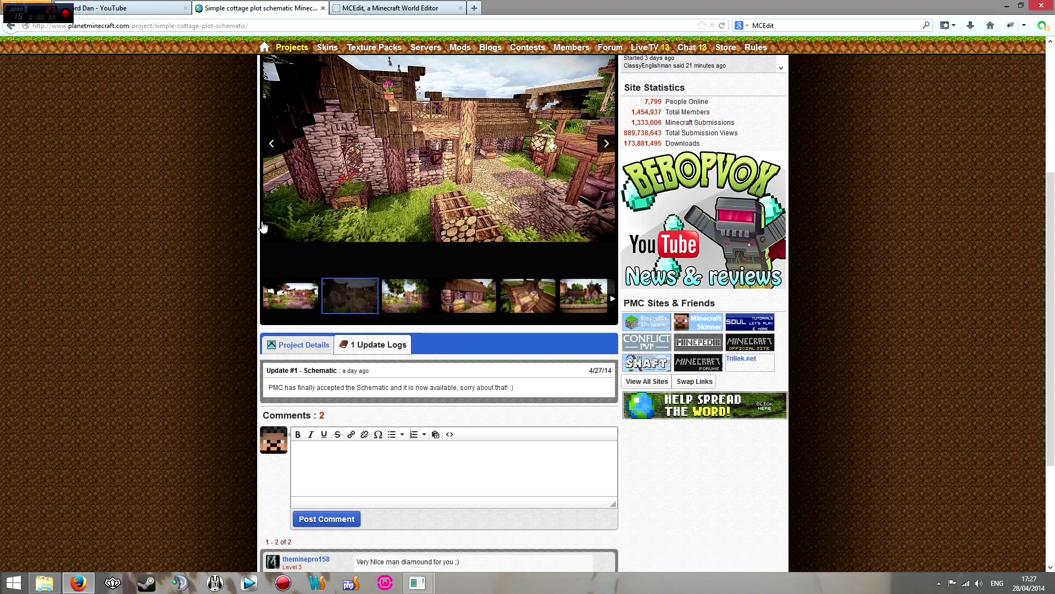
- Show the project details and review the description, MCEdit Schematic download and comments
click(305, 175)
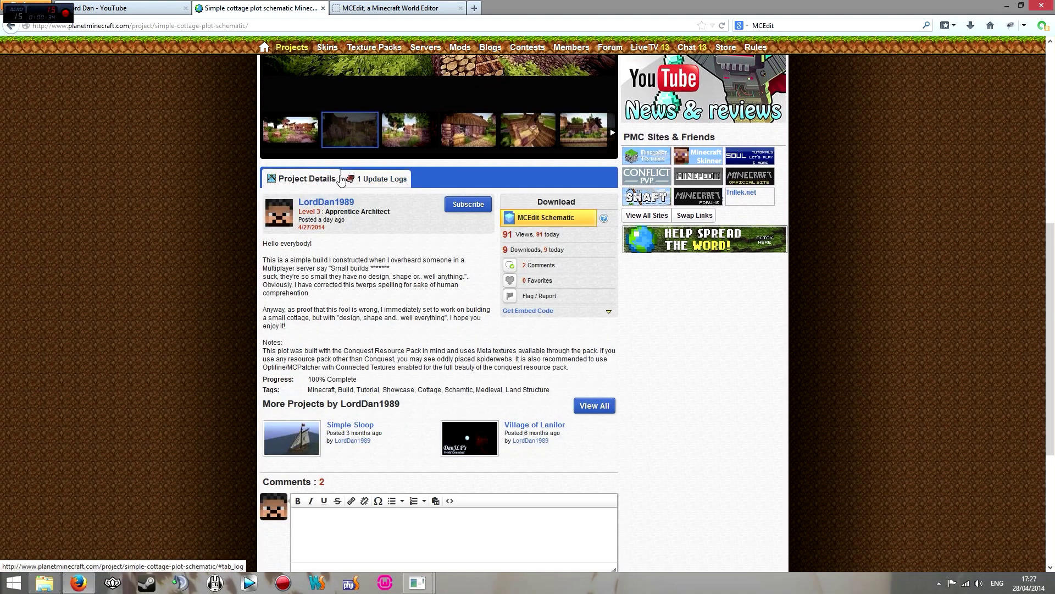
scroll(495, 264, up, 1)
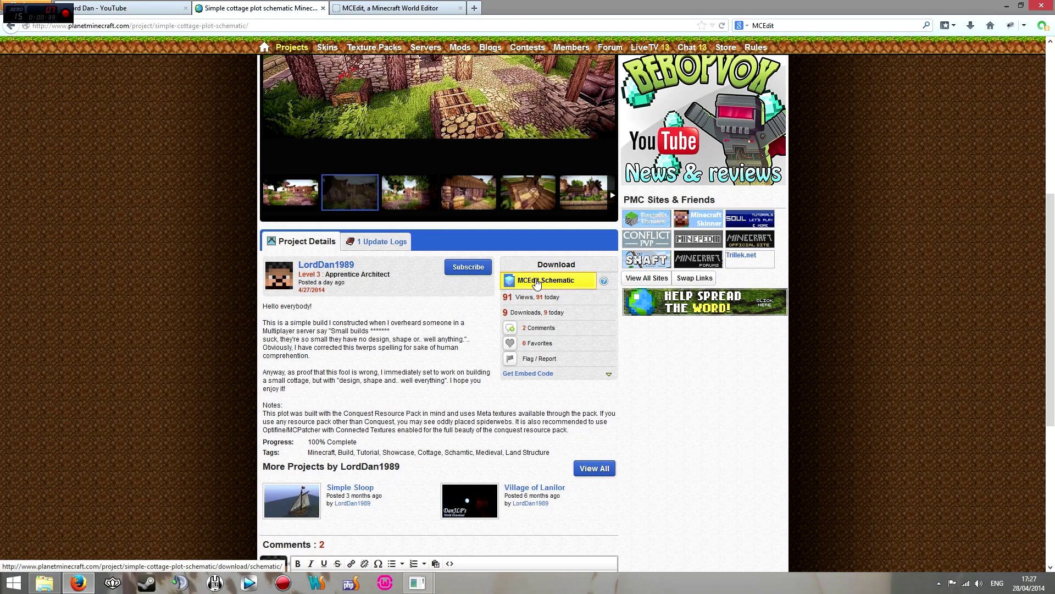
scroll(78, 318, down, 5)
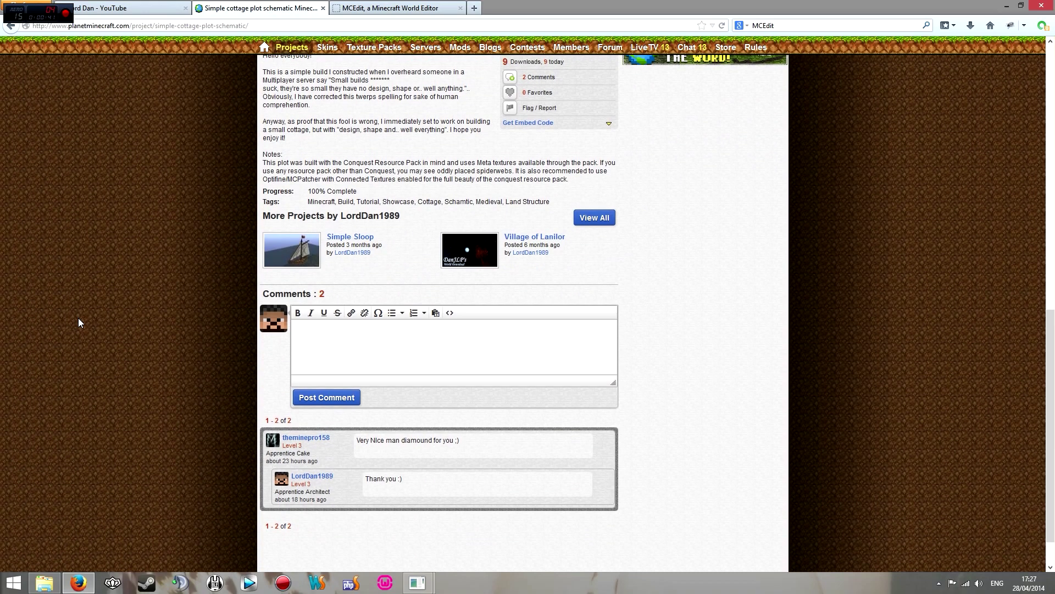
scroll(78, 317, up, 7)
- Switch to File Explorer and open the MCEdit-0.1.7.1.win-amd64 folder from its parent MC folder
click(50, 586)
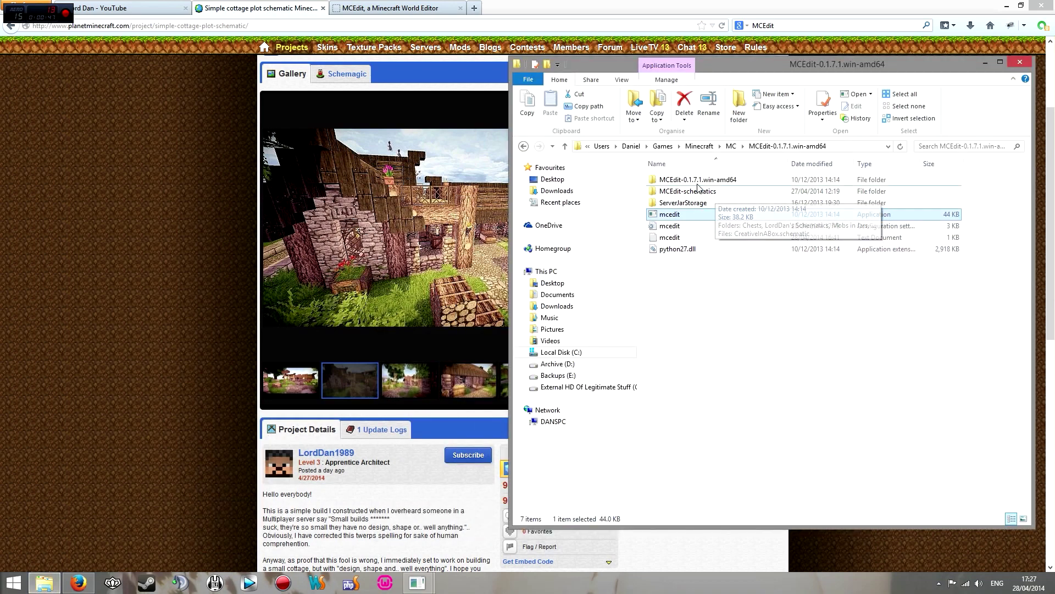
click(731, 147)
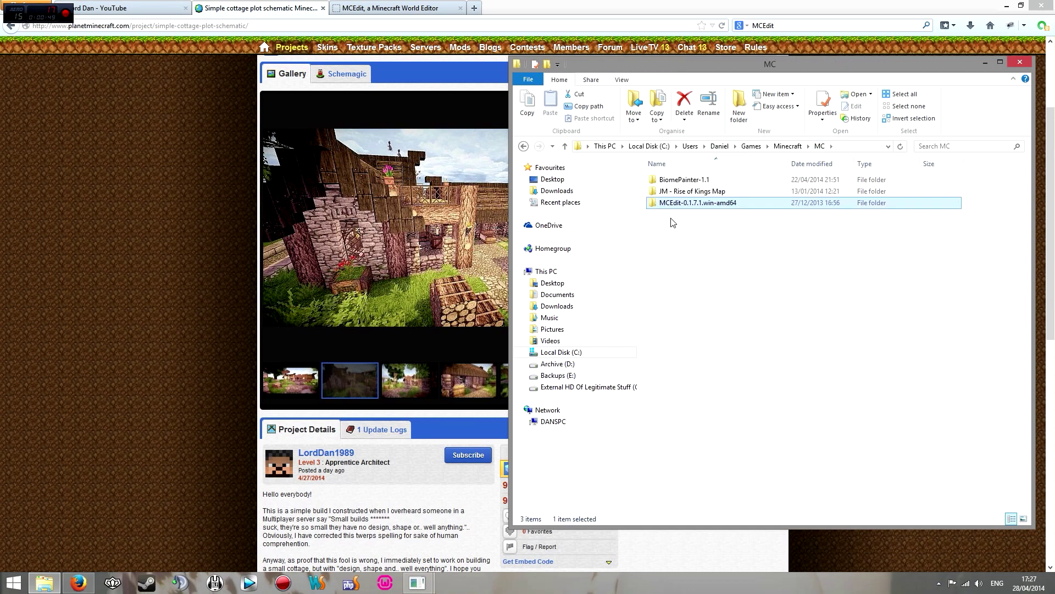
click(701, 220)
click(738, 200)
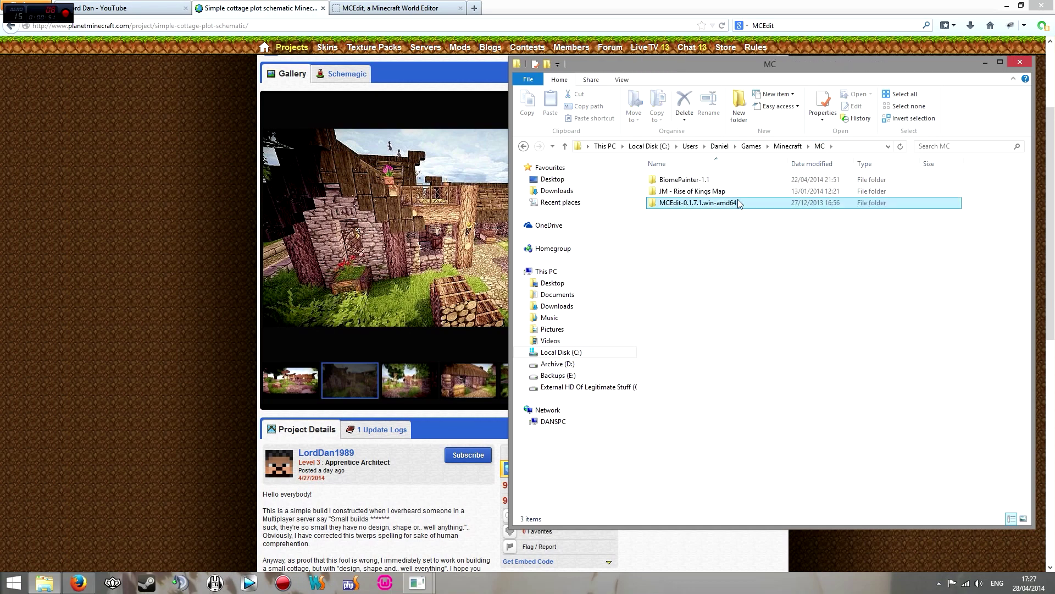
double_click(682, 204)
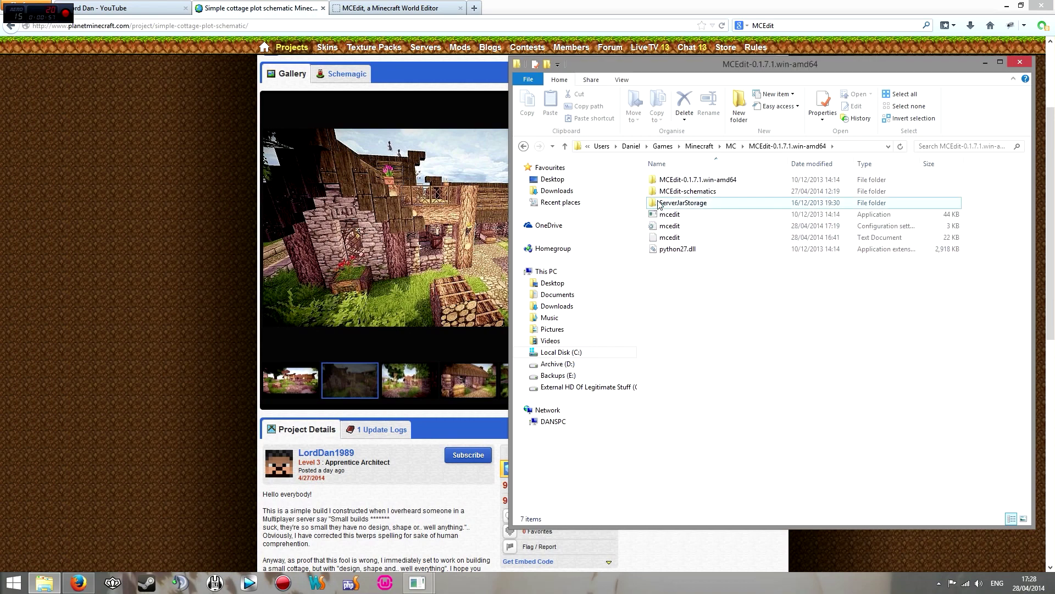
- Look through the subfolders of MCEdit-schematics and select the Little Cottage schematic file in Plot Schematics
double_click(694, 192)
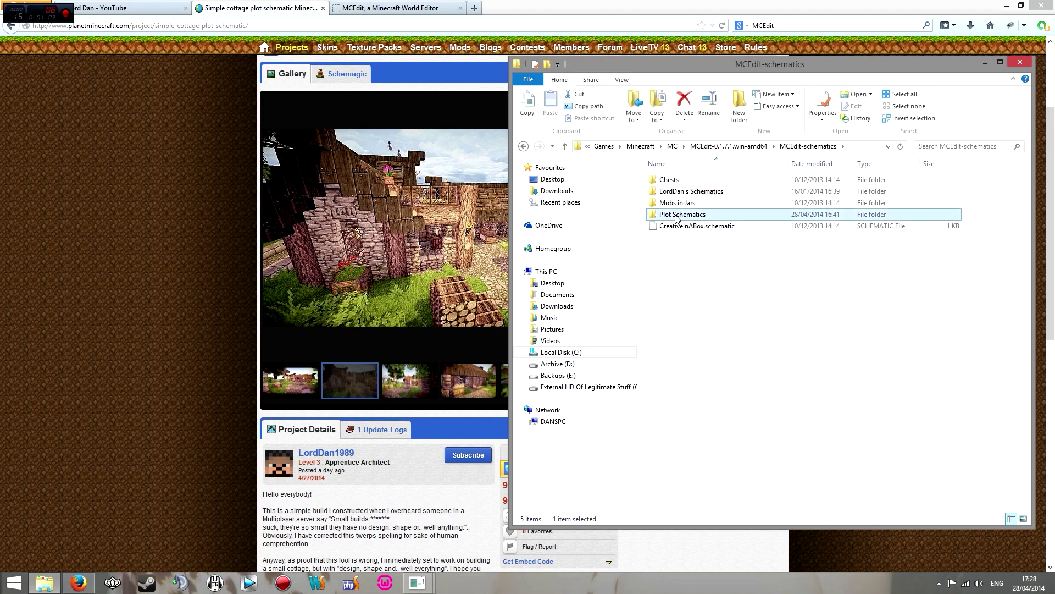
double_click(715, 217)
key(alt+Left)
double_click(687, 192)
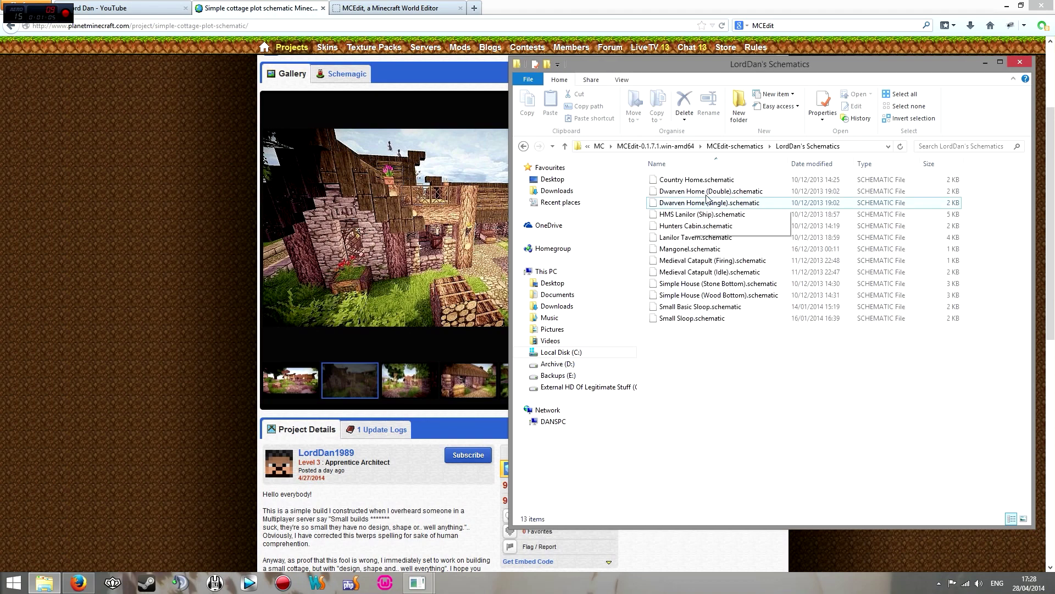
key(alt+Left)
double_click(681, 215)
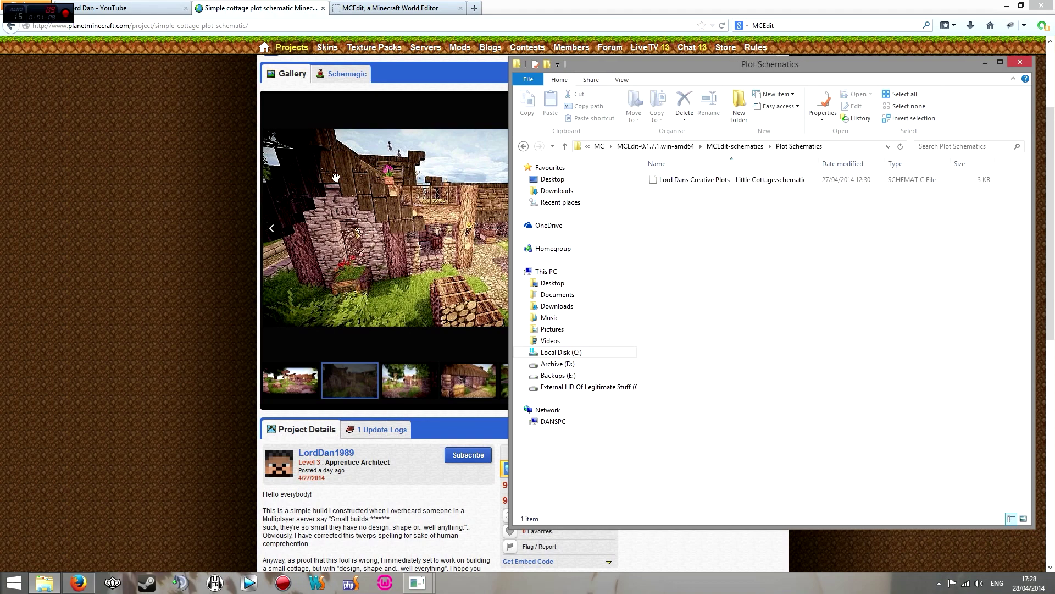
click(703, 180)
- Minimize the file window and view the YouTube channel page in Firefox, returning to the cottage project page
click(330, 359)
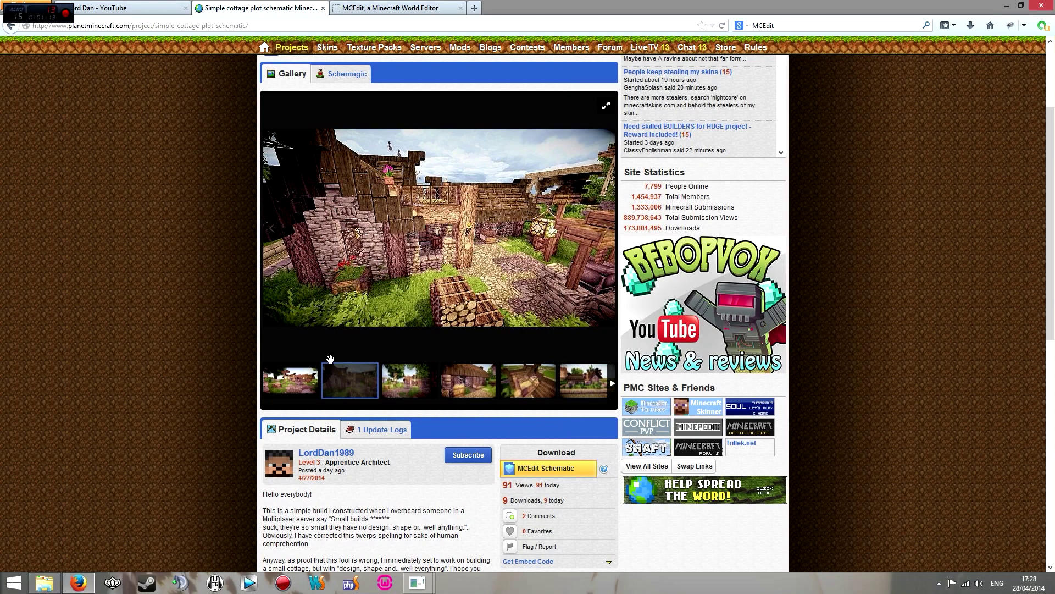
click(44, 583)
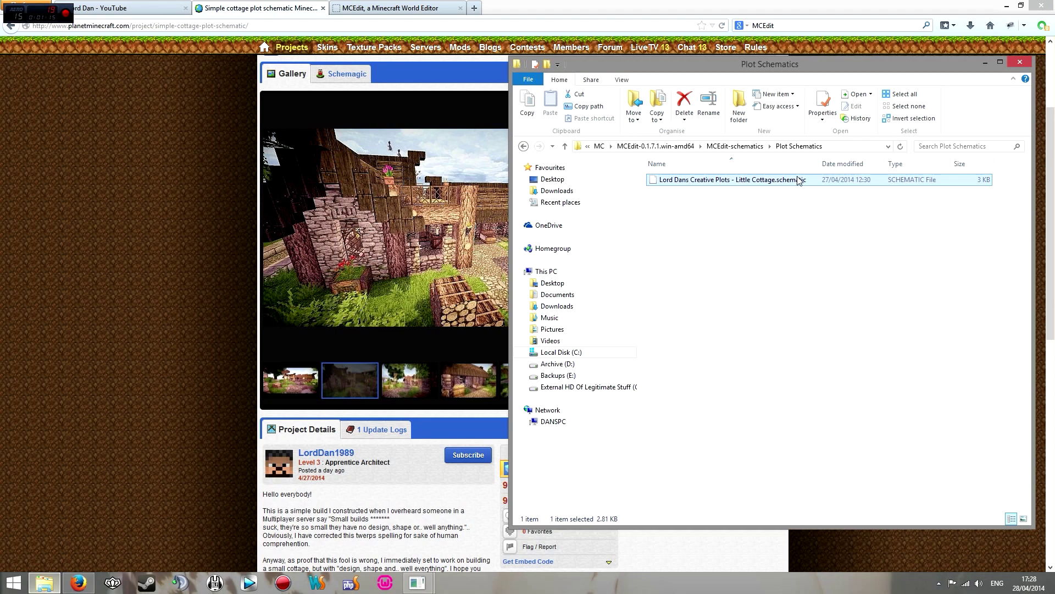
click(986, 62)
scroll(249, 144, up, 3)
click(127, 8)
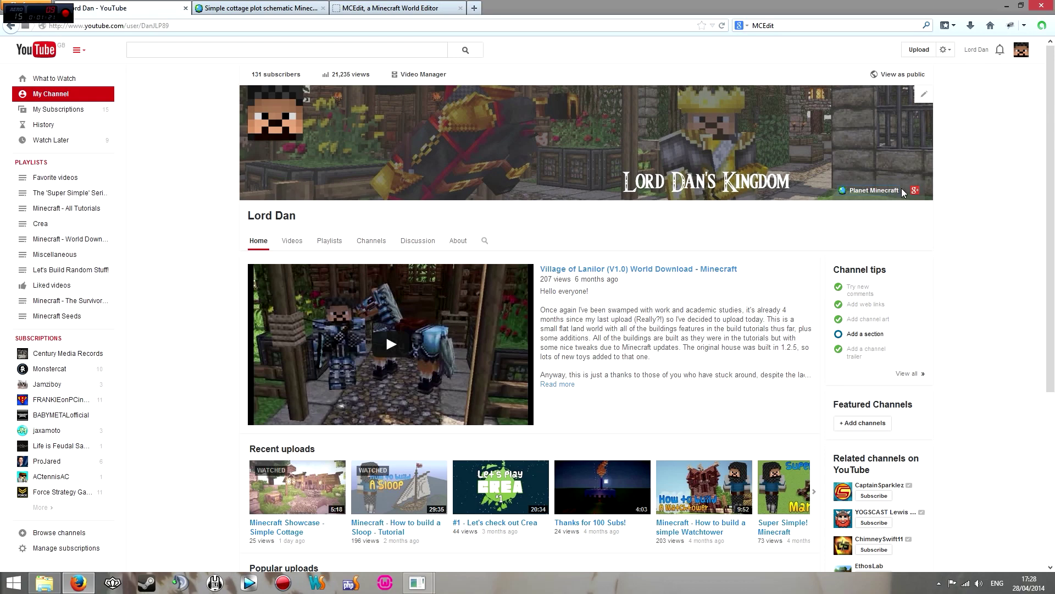
click(255, 8)
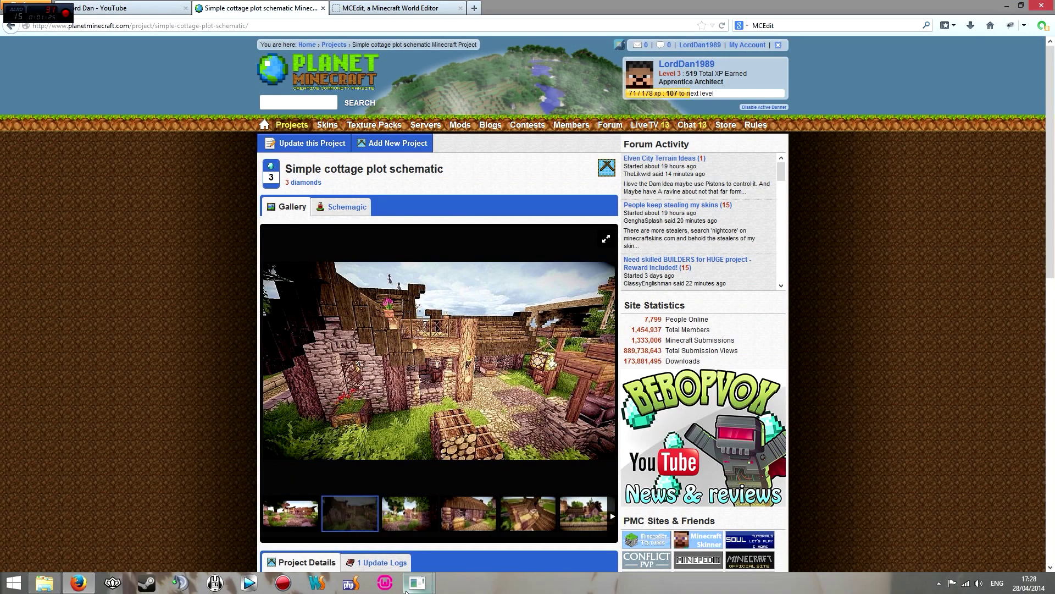
- Locate the mcedit application in the MCEdit-0.1.7.1.win-amd64 folder and switch to the running MCEdit window
click(44, 583)
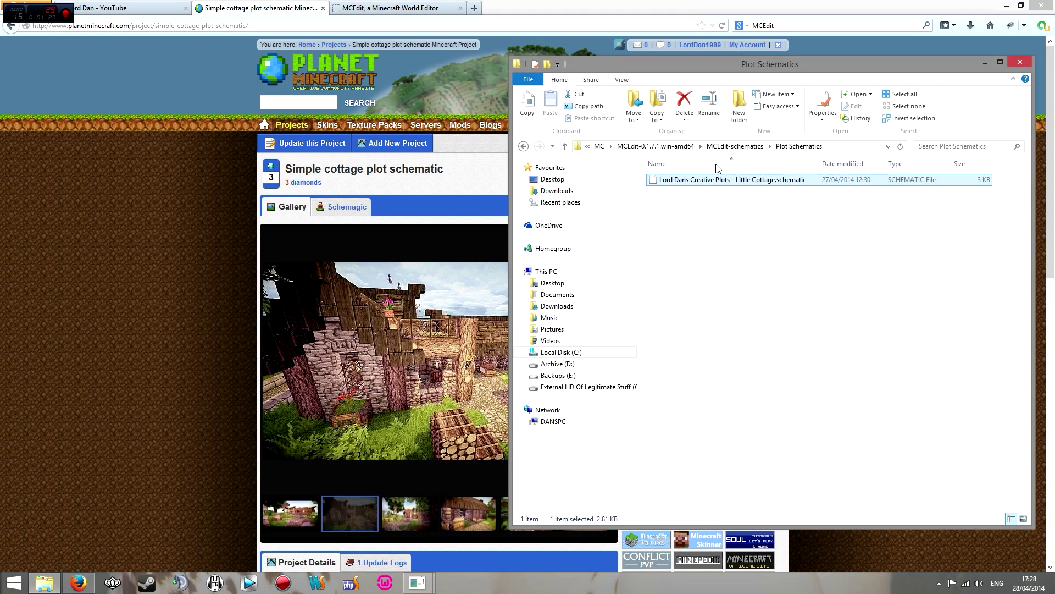
key(alt+Up)
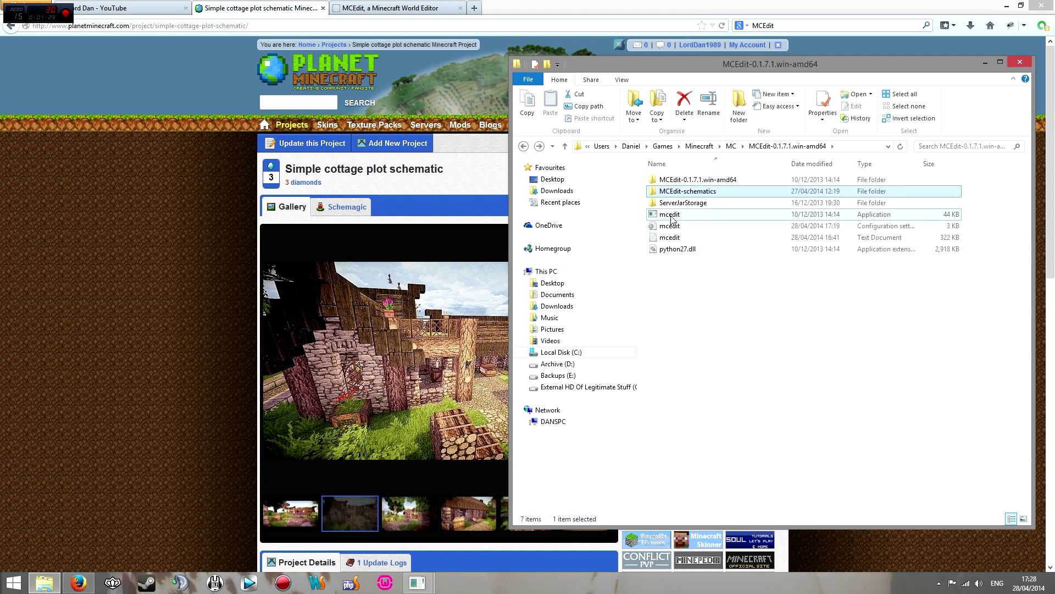
click(688, 216)
click(407, 585)
click(474, 525)
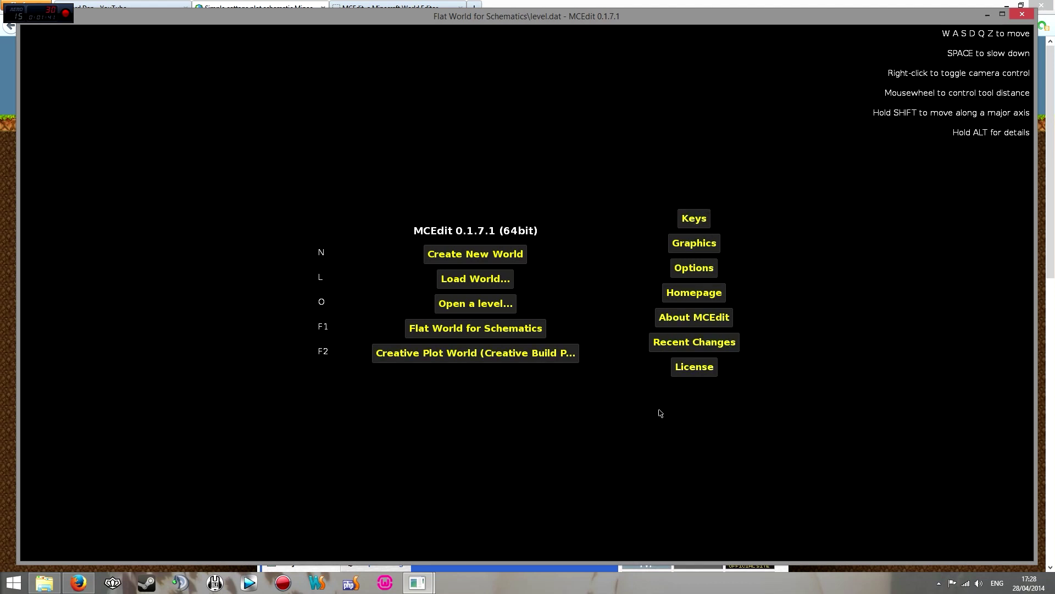
- Load the saved world named Flat World for Schematics
click(489, 280)
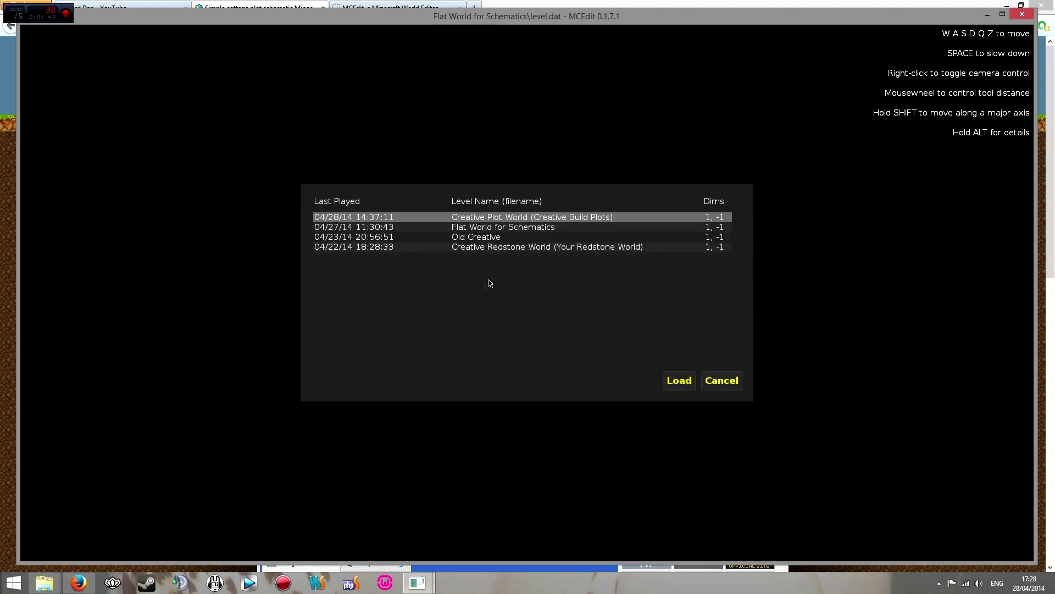
click(489, 231)
click(482, 240)
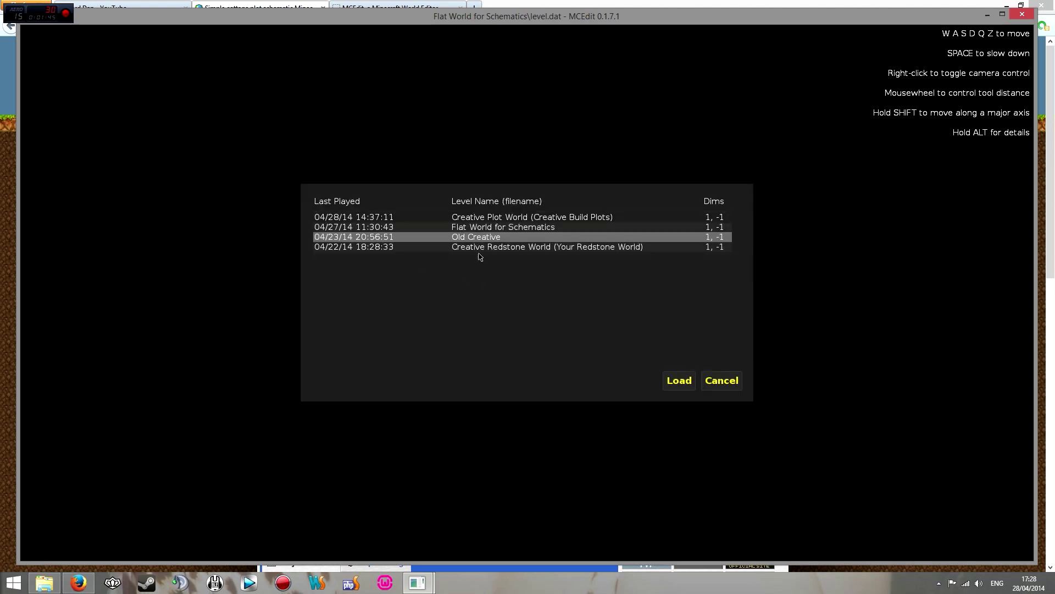
click(479, 252)
click(476, 218)
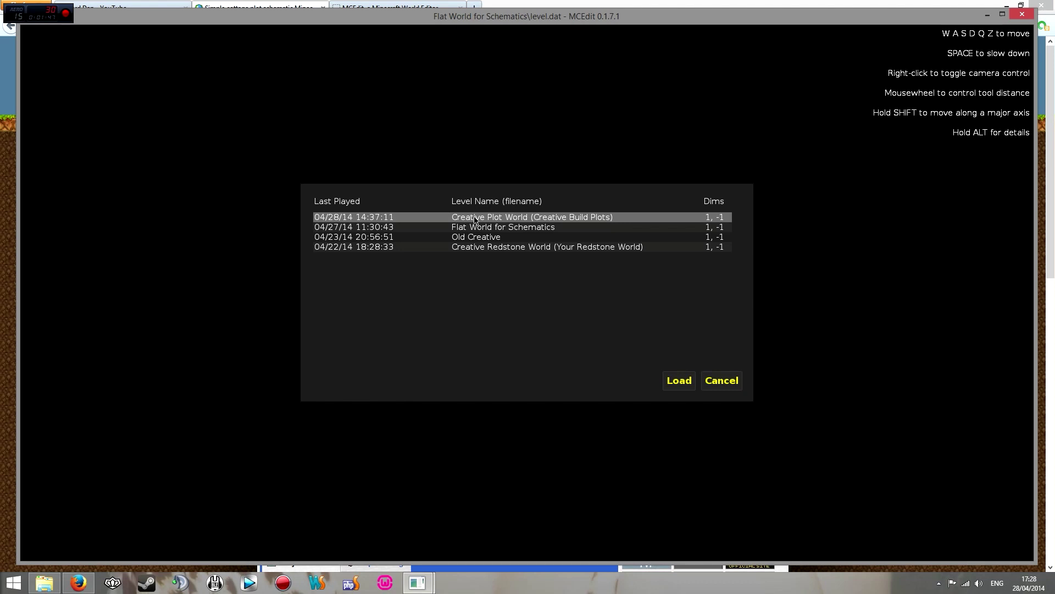
click(482, 228)
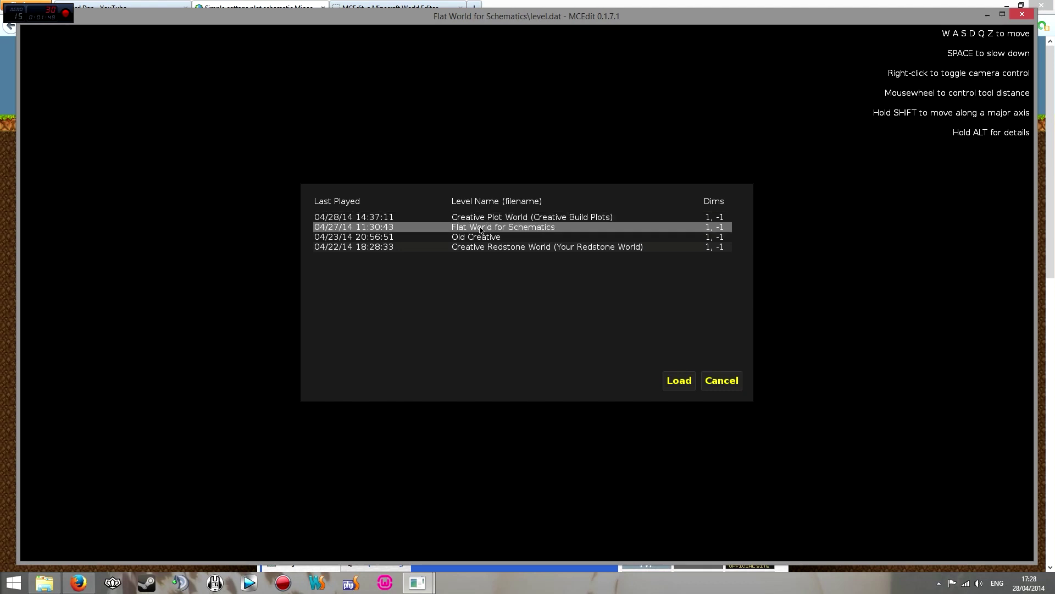
double_click(520, 228)
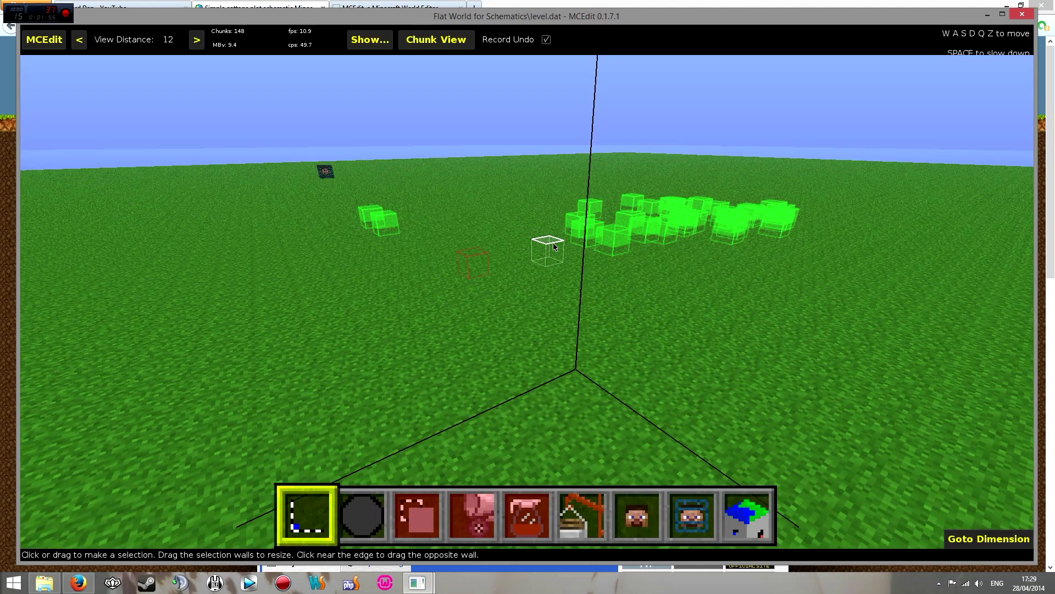
- Import the Lord Dans Creative Plots - Little Cottage.schematic file from the Plot Schematics folder into the flat world
right_click(554, 246)
key(w)
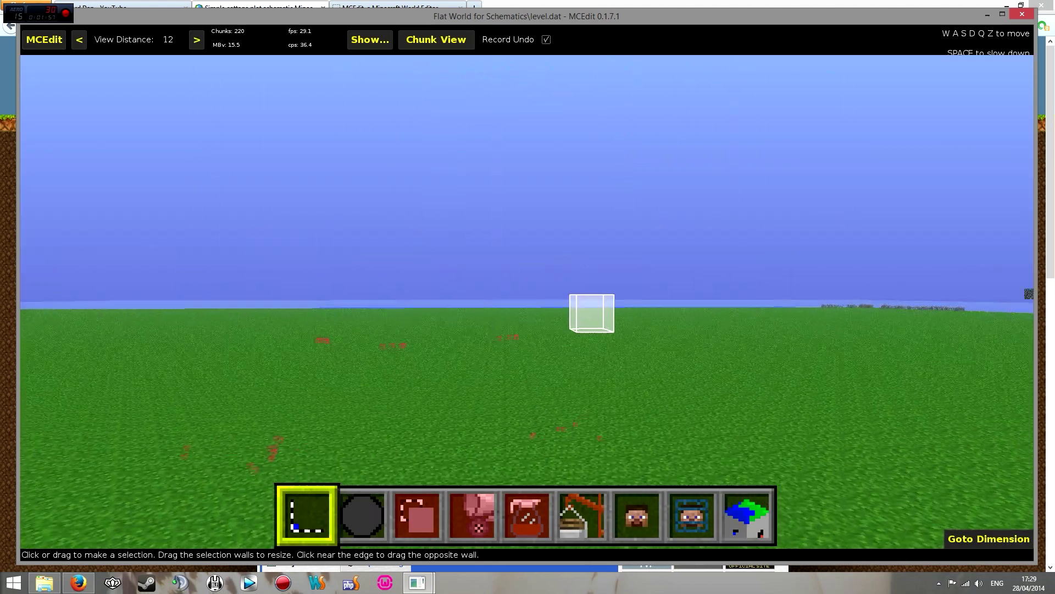
key(w)
key(q)
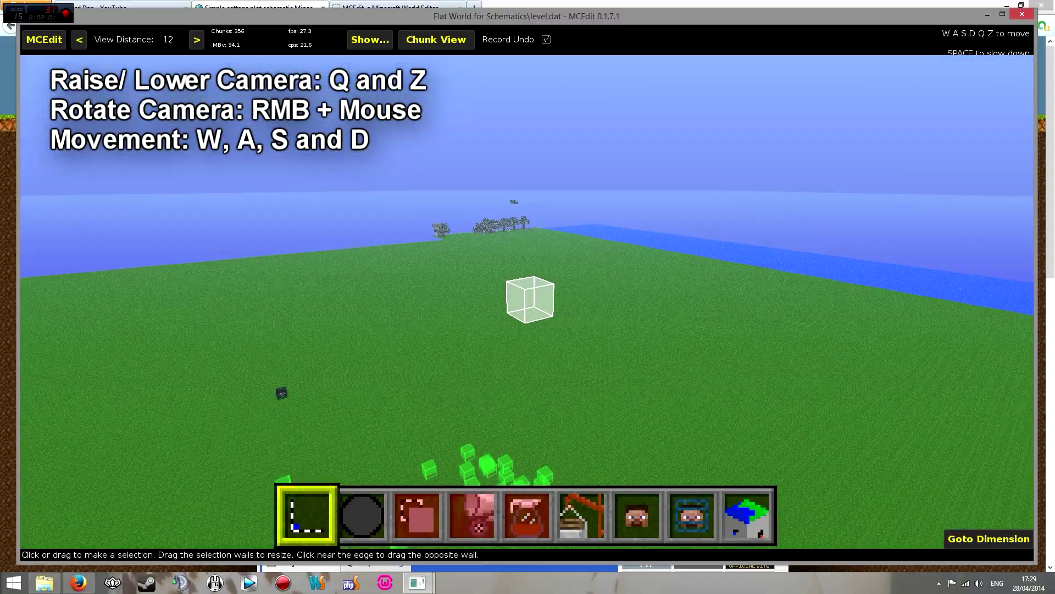
right_drag(530, 300, 507, 311)
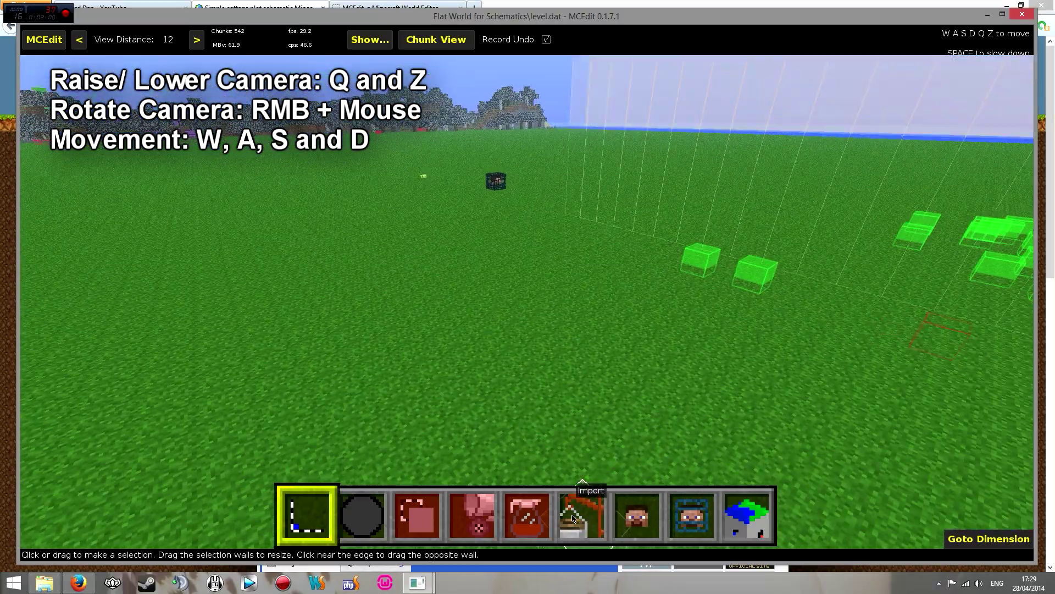
click(586, 520)
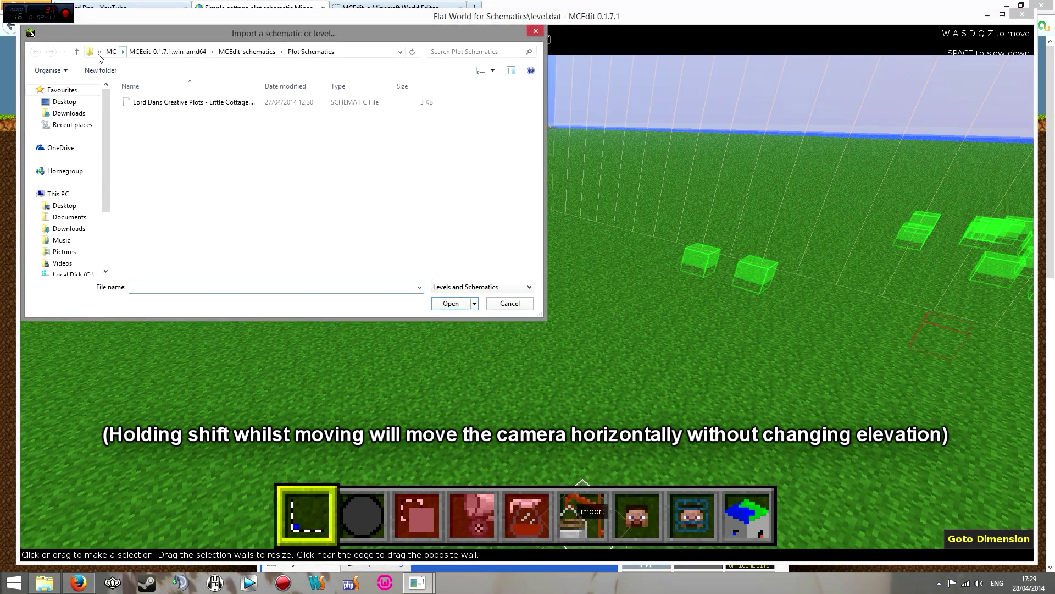
click(252, 52)
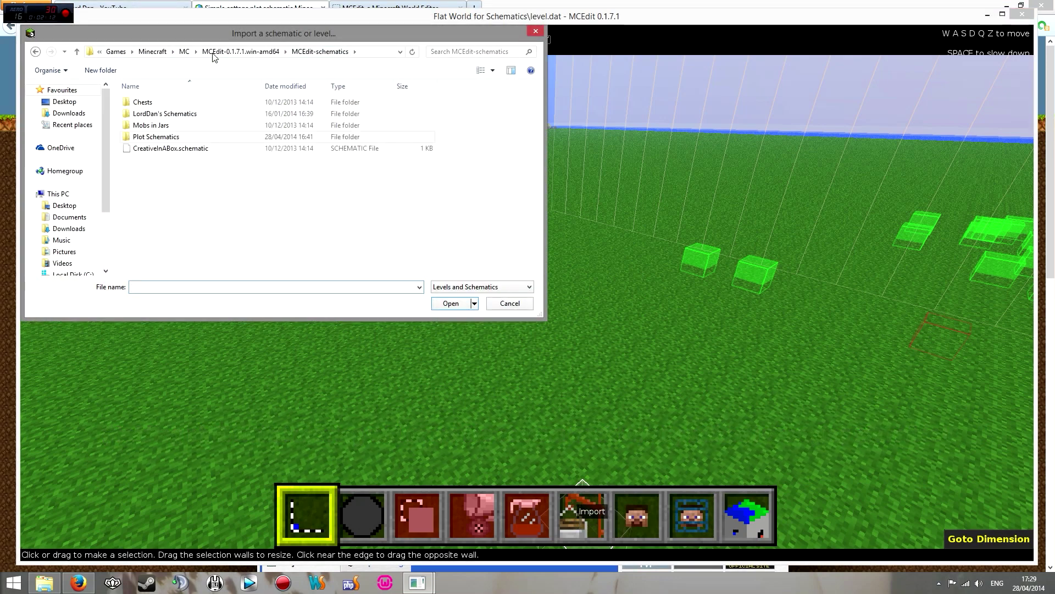
double_click(156, 140)
click(186, 105)
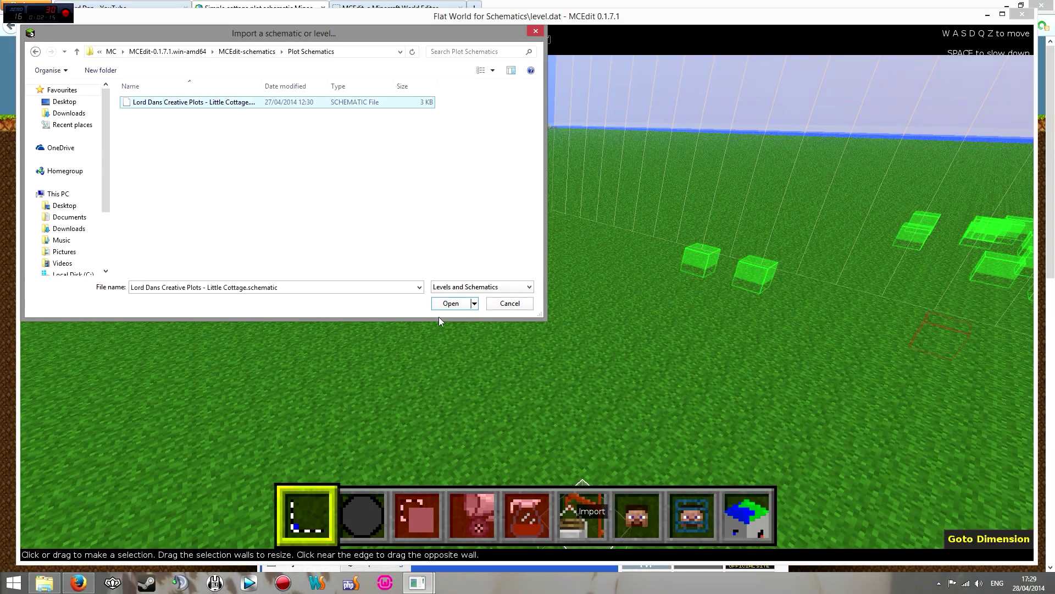
click(447, 303)
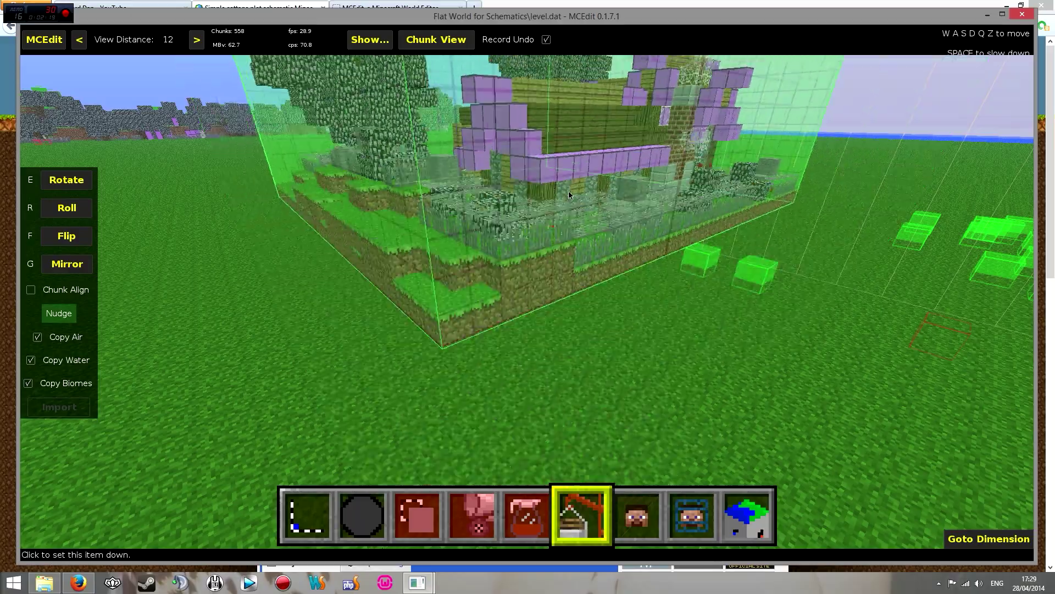
- Set the cottage schematic down on open grass in the flat world, level with the ground
key(s)
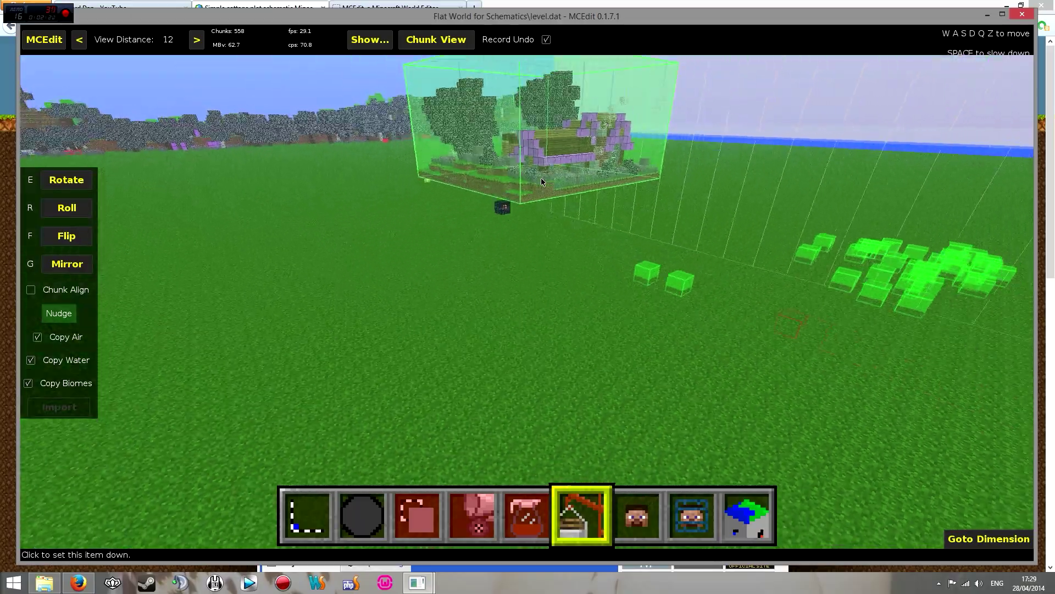
key(s)
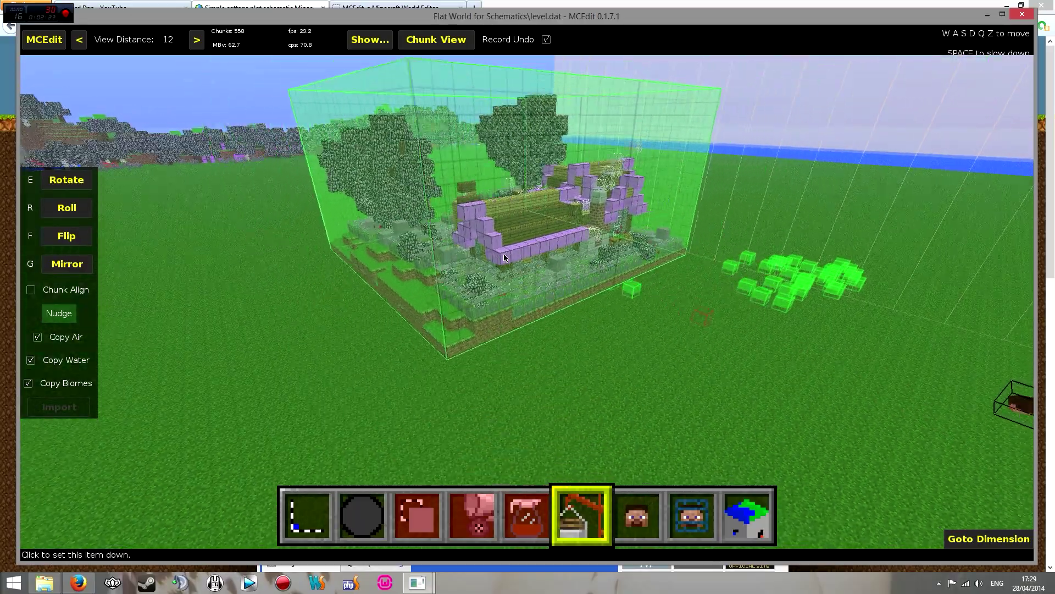
click(490, 271)
key(s)
drag(558, 291, 538, 308)
- Check the placed cottage from its front side and confirm the import with air, water and biomes copied
right_click(538, 308)
key(w)
key(a)
key(s)
key(w)
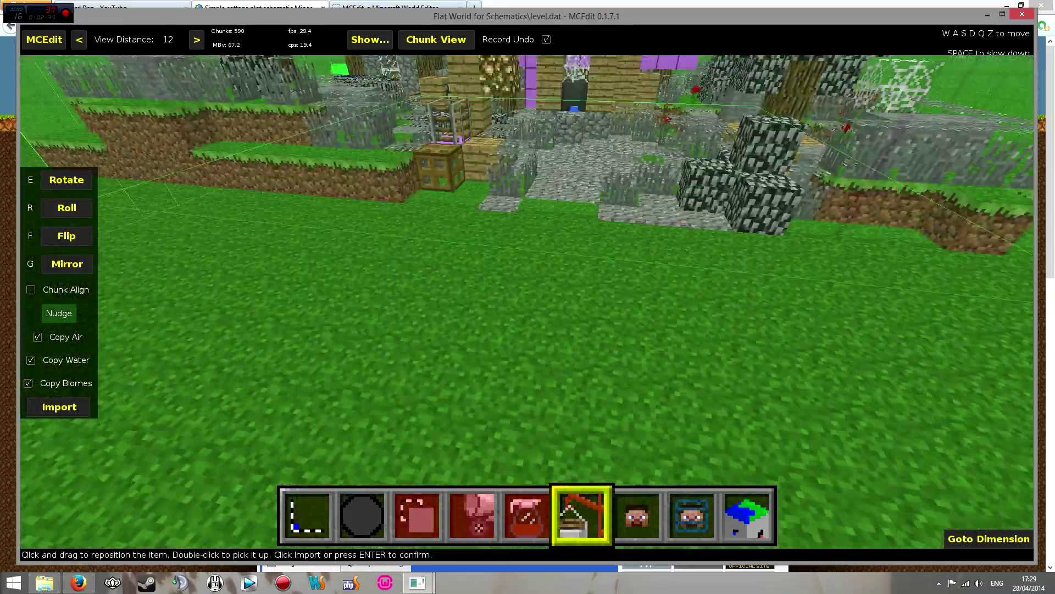
key(s)
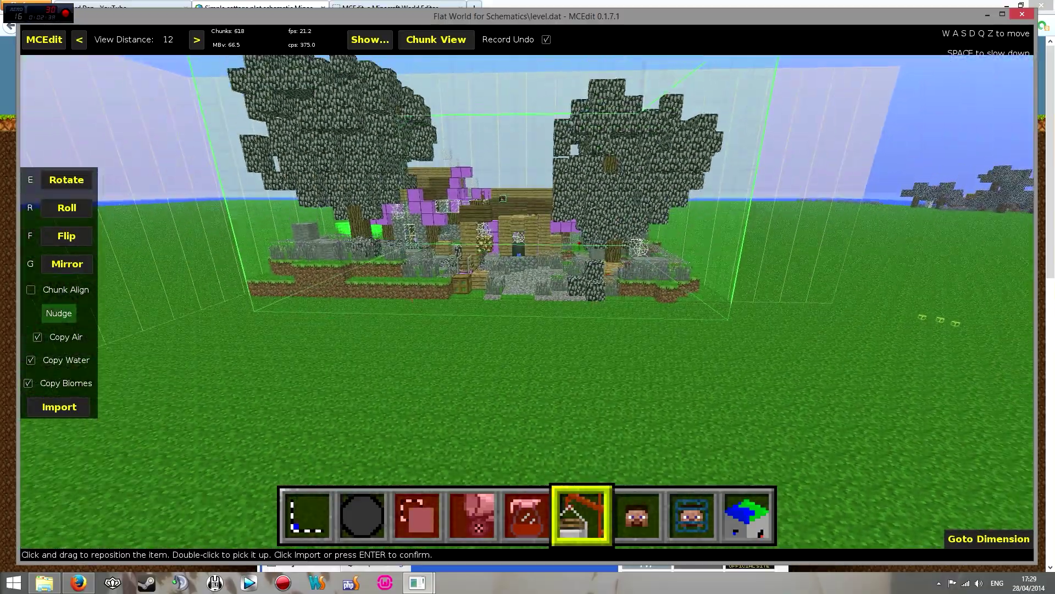
click(67, 412)
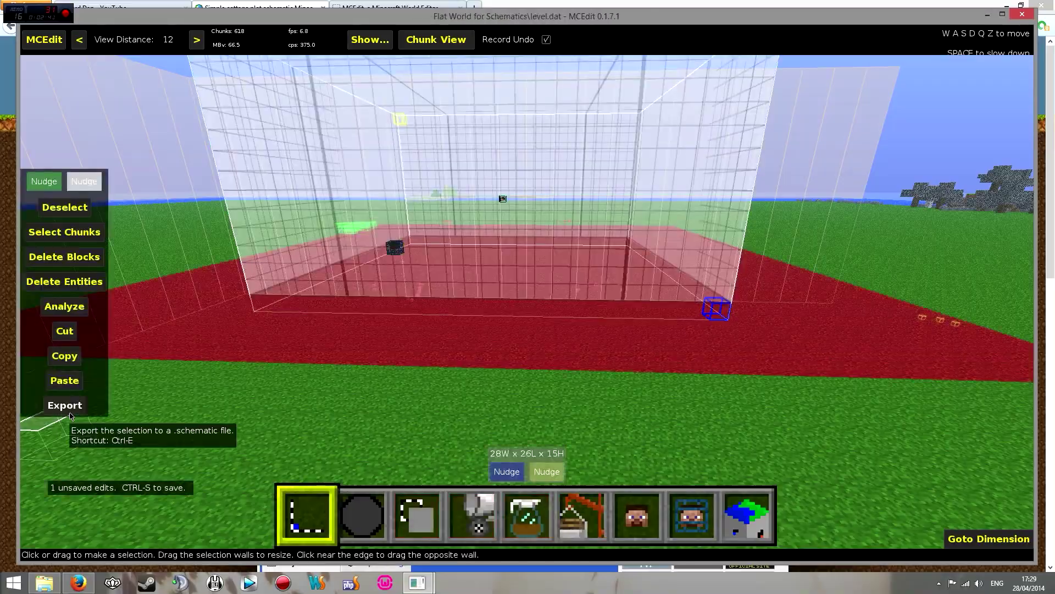
- Enlarge the selection box around the imported cottage to 43W x 47L x 23H
key(d)
right_click(844, 362)
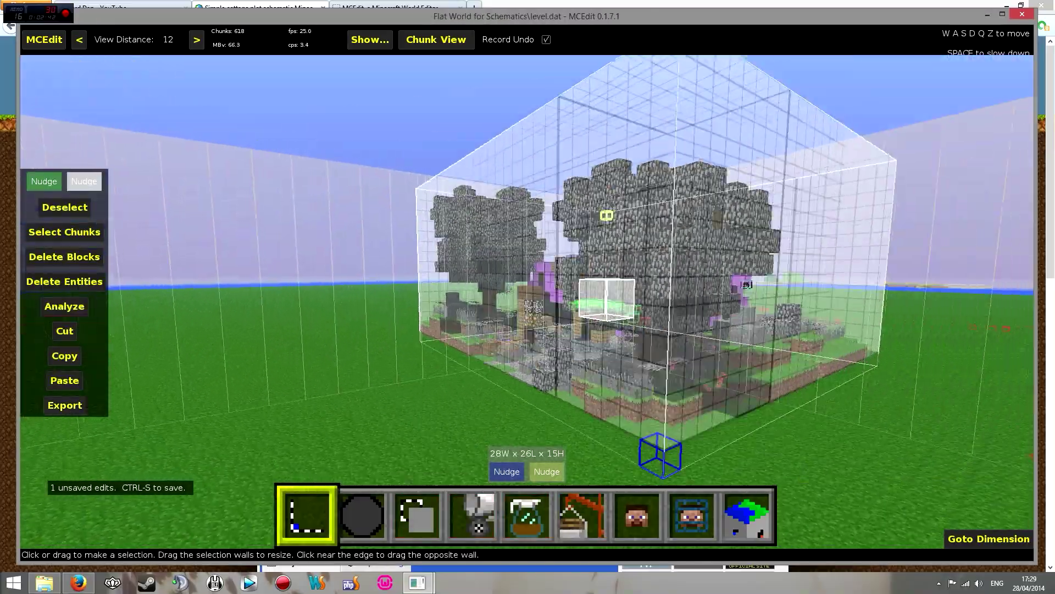
key(a)
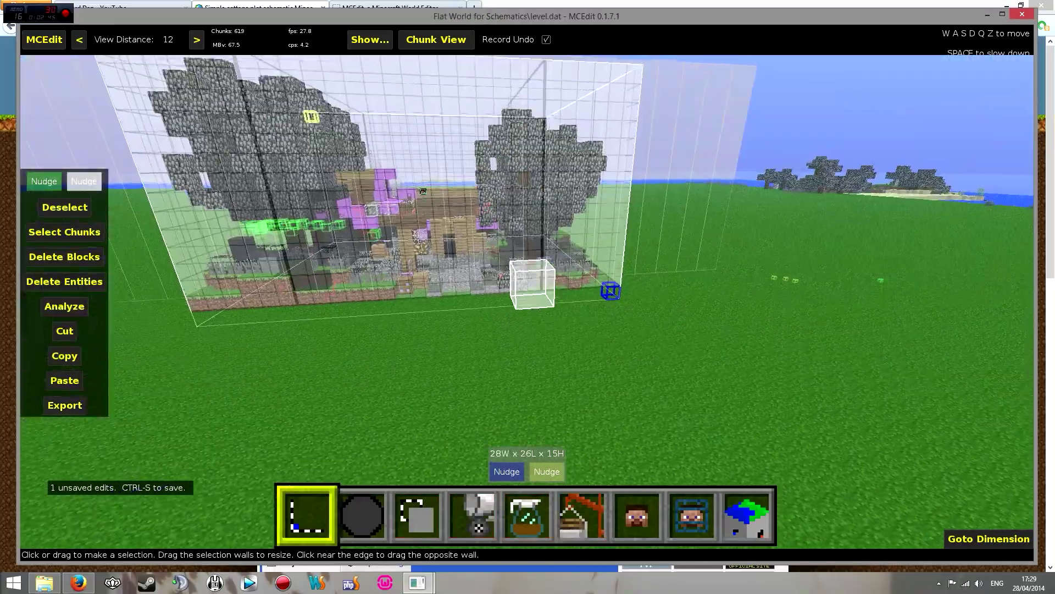
key(q)
key(d)
right_click(784, 251)
key(s)
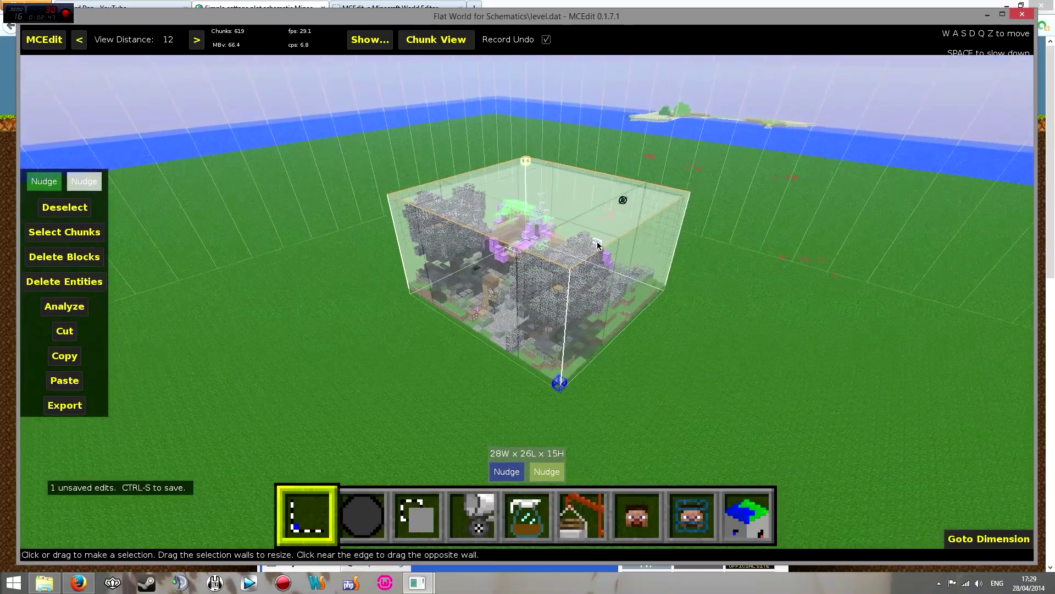
drag(632, 291, 786, 343)
drag(551, 321, 292, 398)
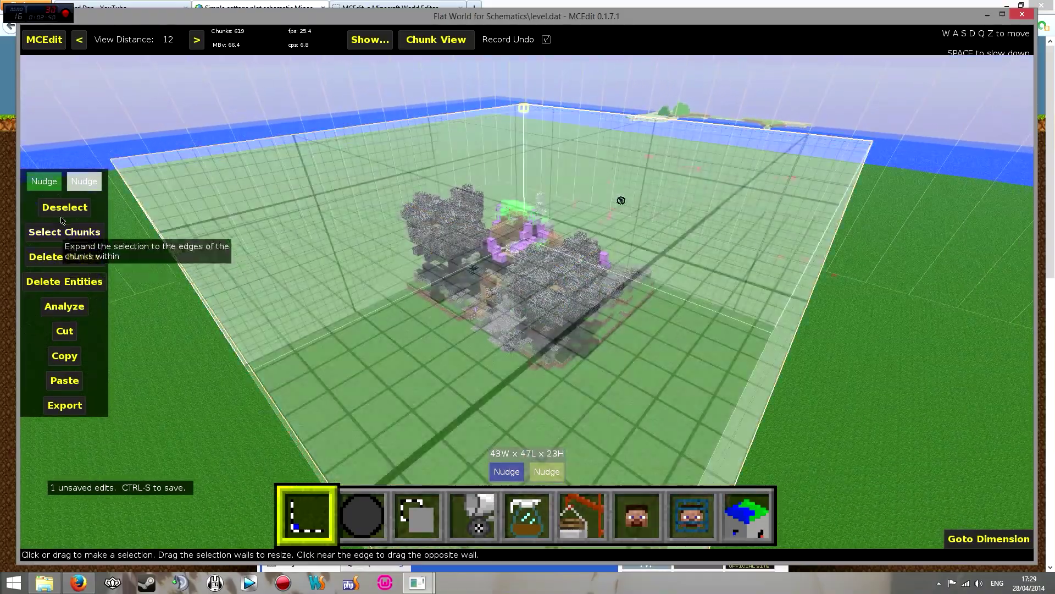
- Clear the selection around the imported cottage and save the edited world
click(60, 207)
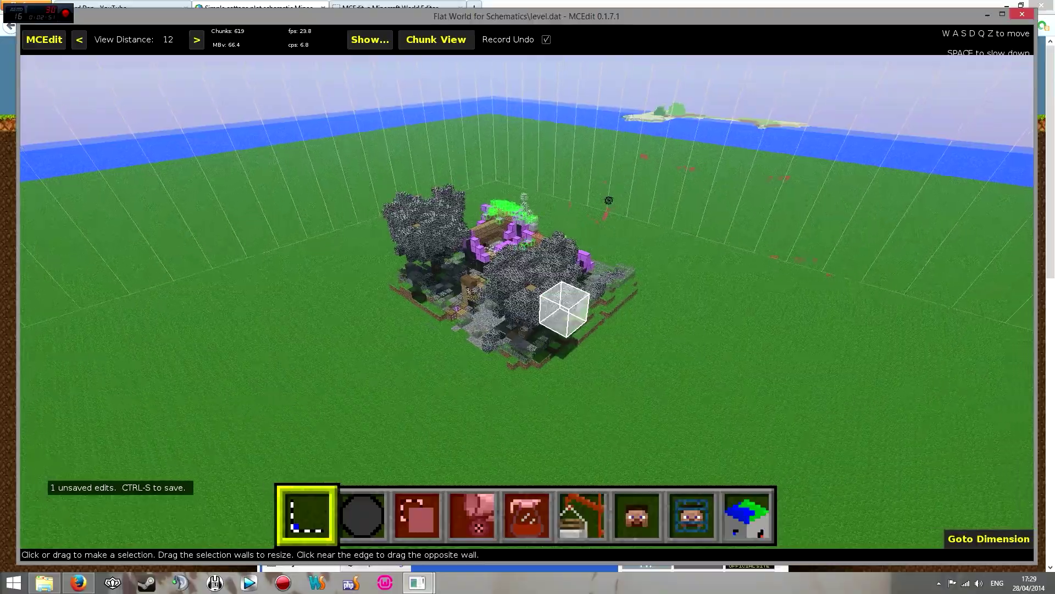
key(d)
key(w)
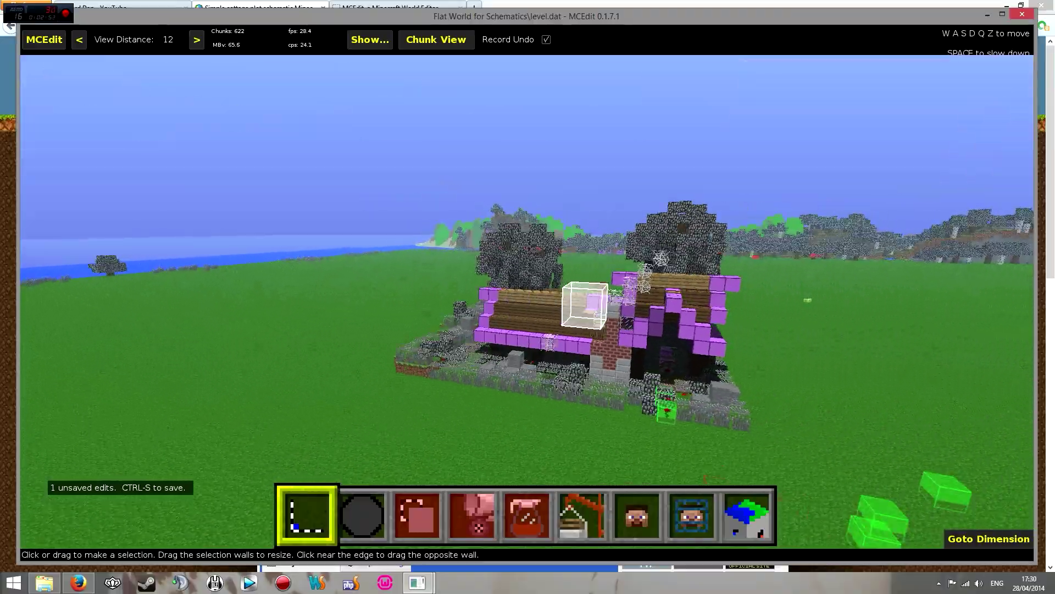
key(d)
key(s)
key(ctrl+s)
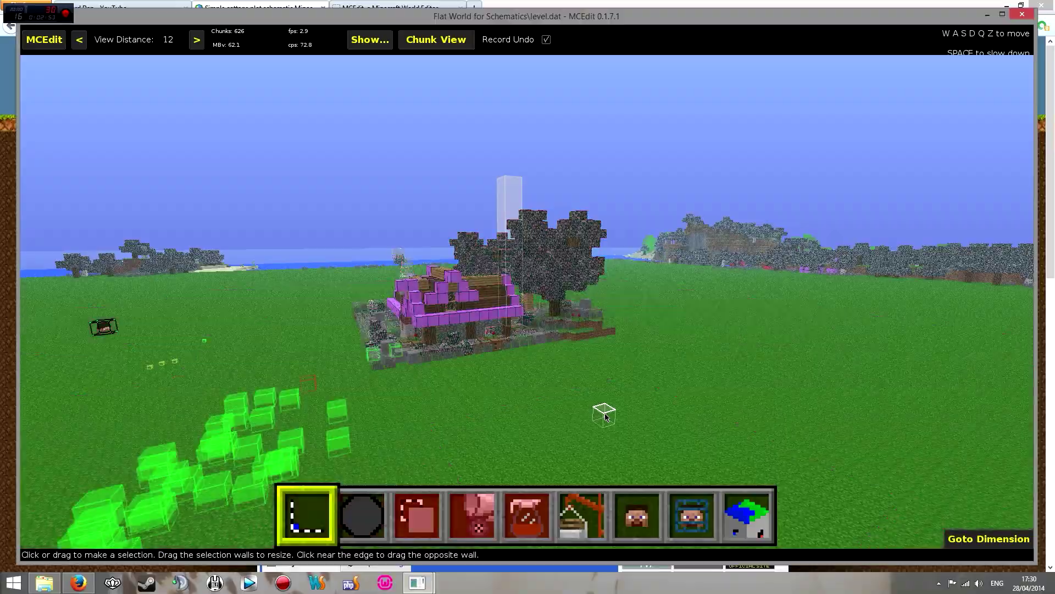
- Examine the imported cottage plot from all sides, including its trees, roof, front path and terrain edges
right_click(653, 370)
key(w)
key(a)
key(s)
key(a)
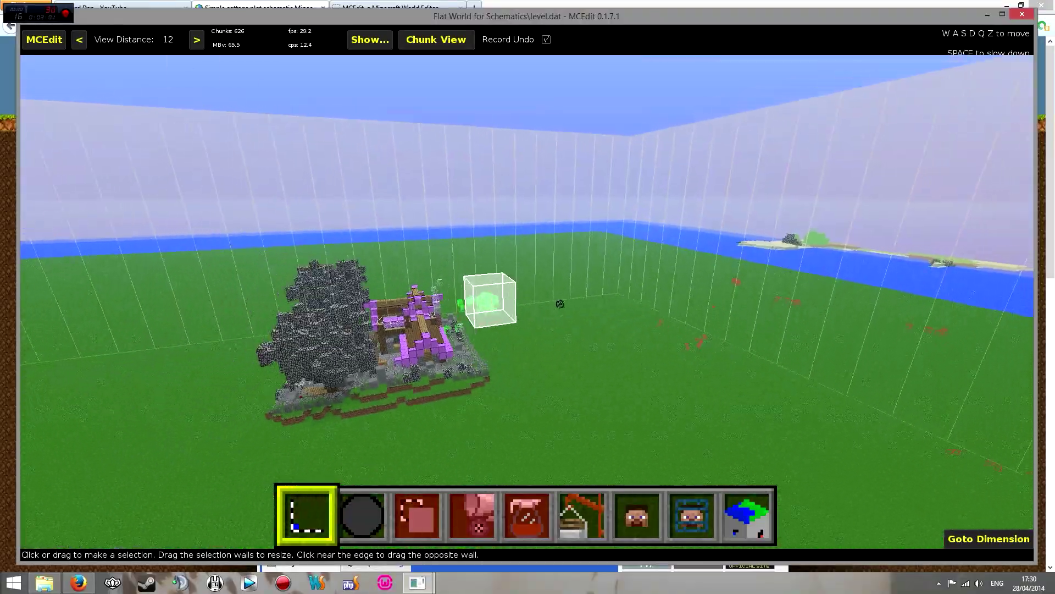
key(a)
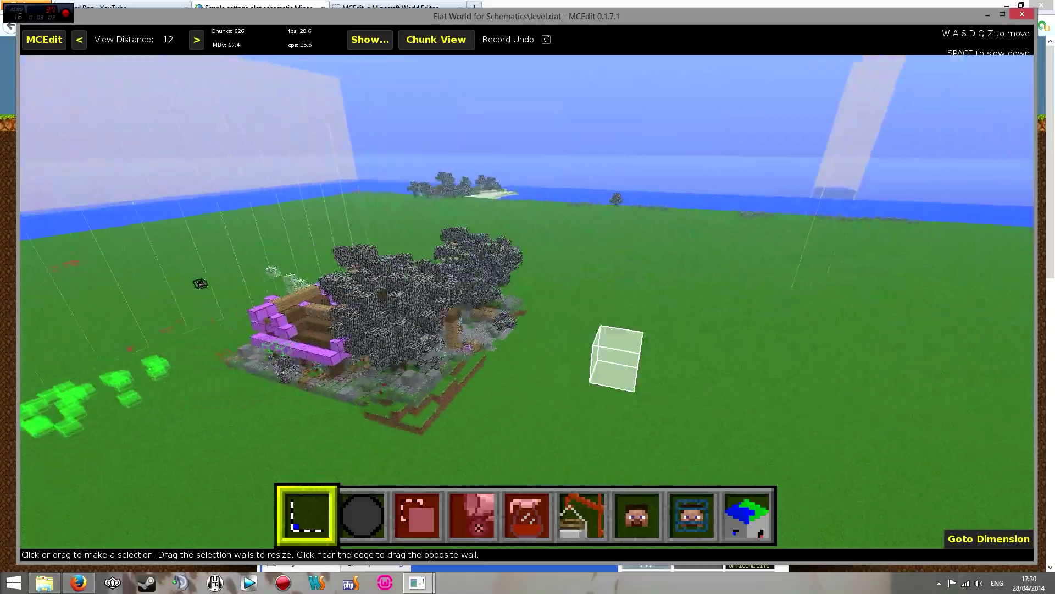
key(w)
key(s)
key(a)
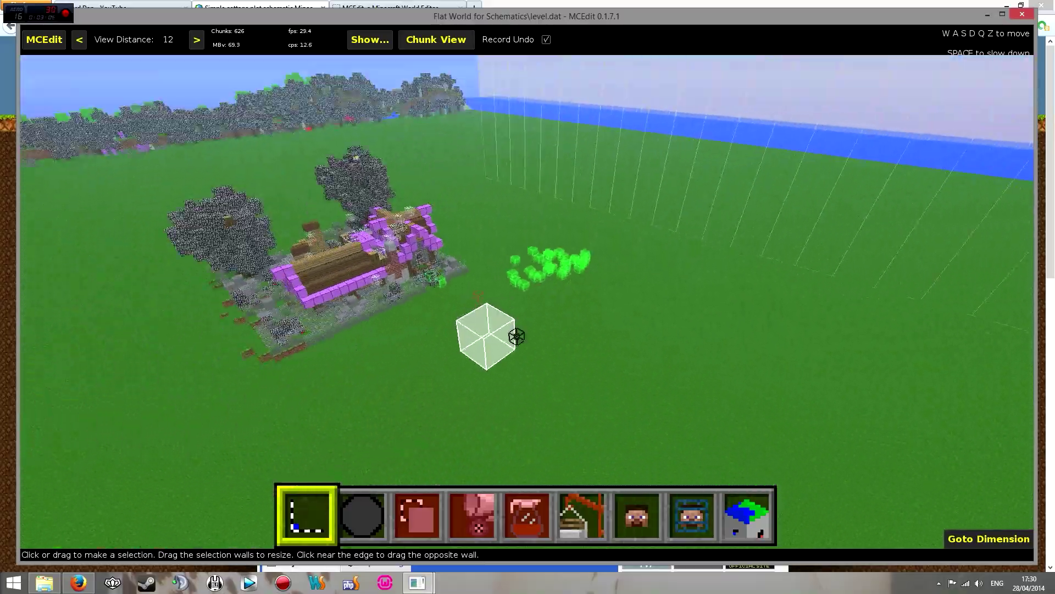
key(w)
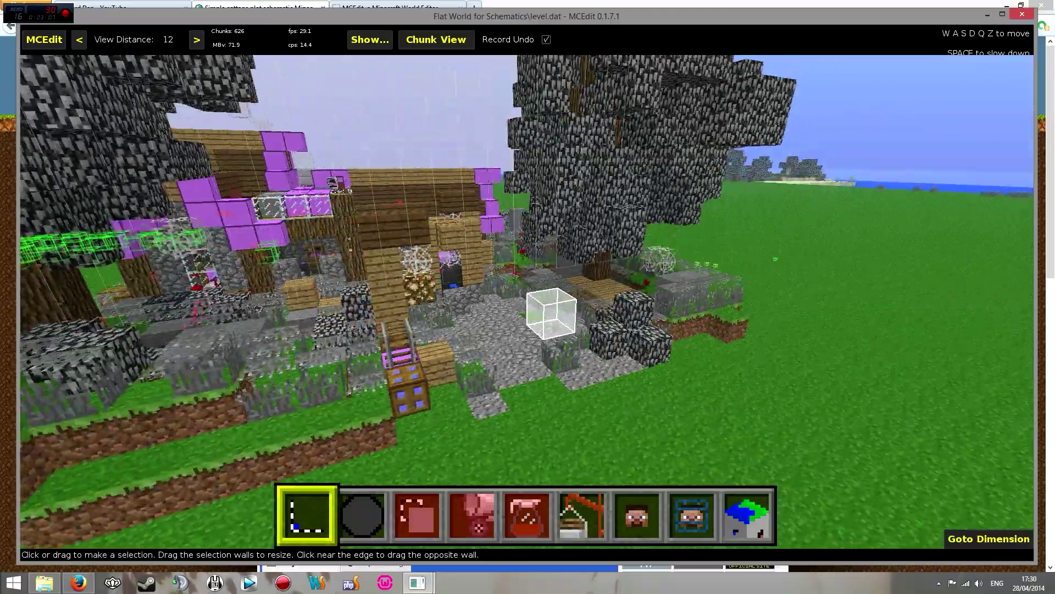
key(a)
key(s)
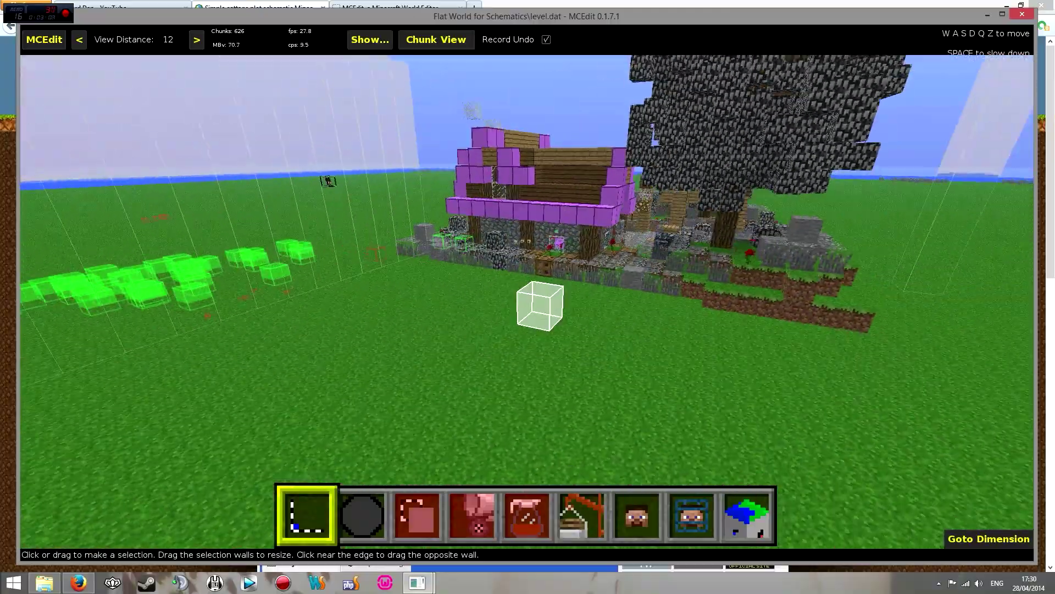
key(d)
key(j)
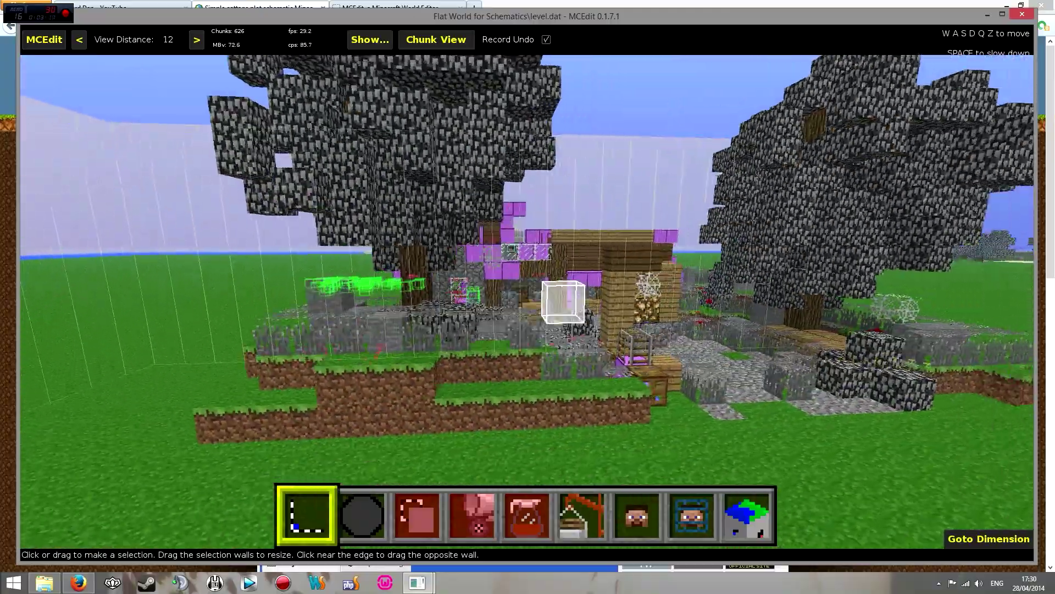
key(w)
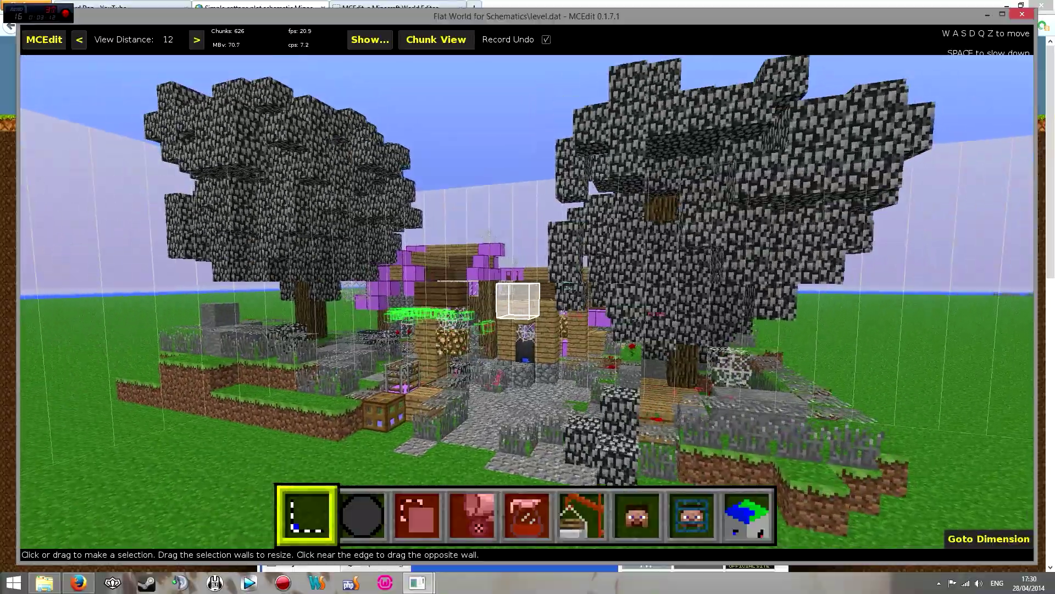
key(s)
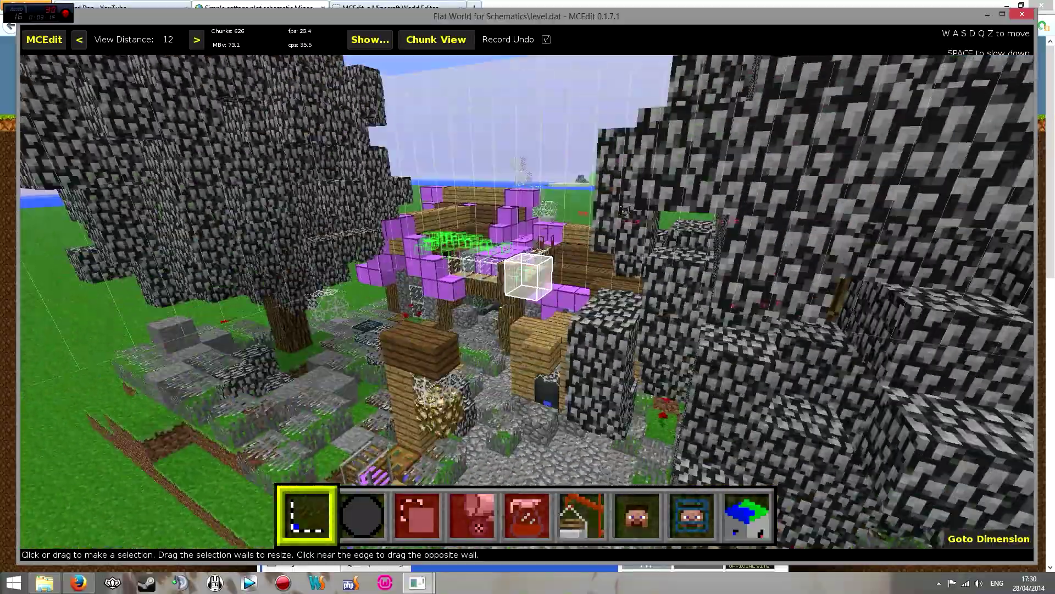
key(d)
key(d)
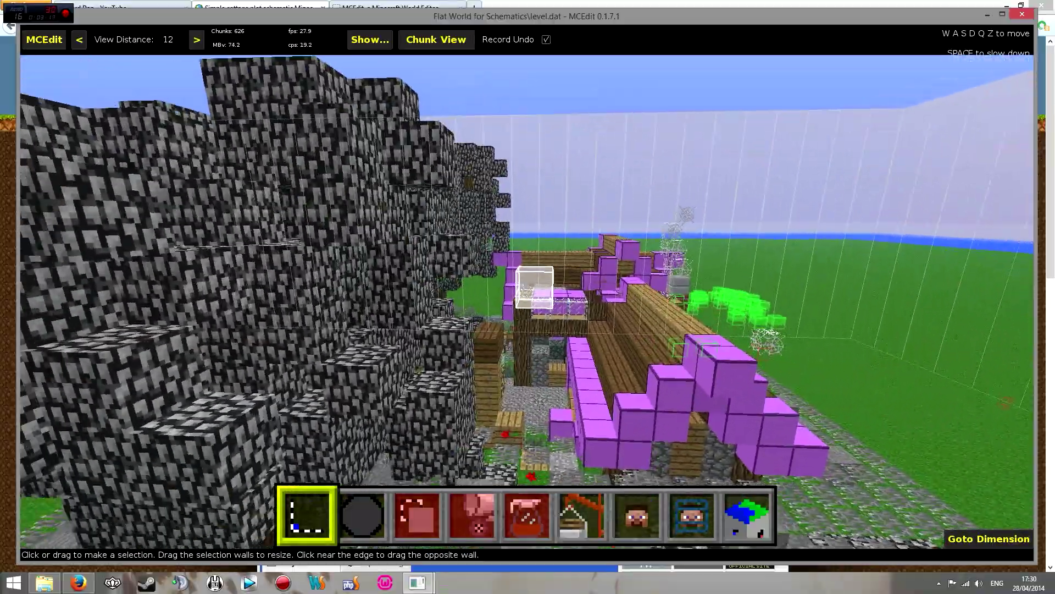
key(d)
key(j)
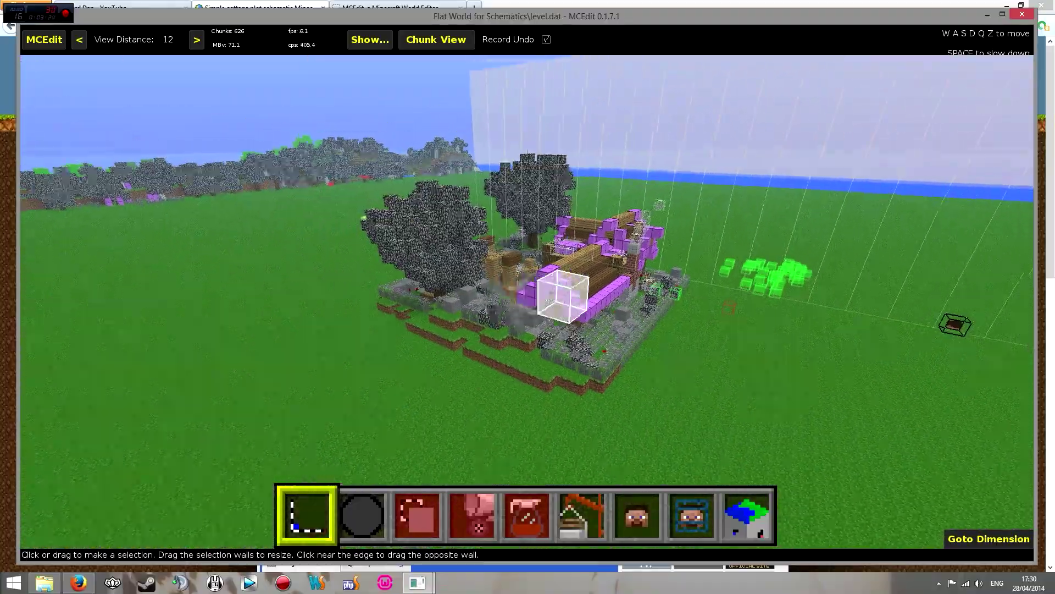
key(k)
key(i)
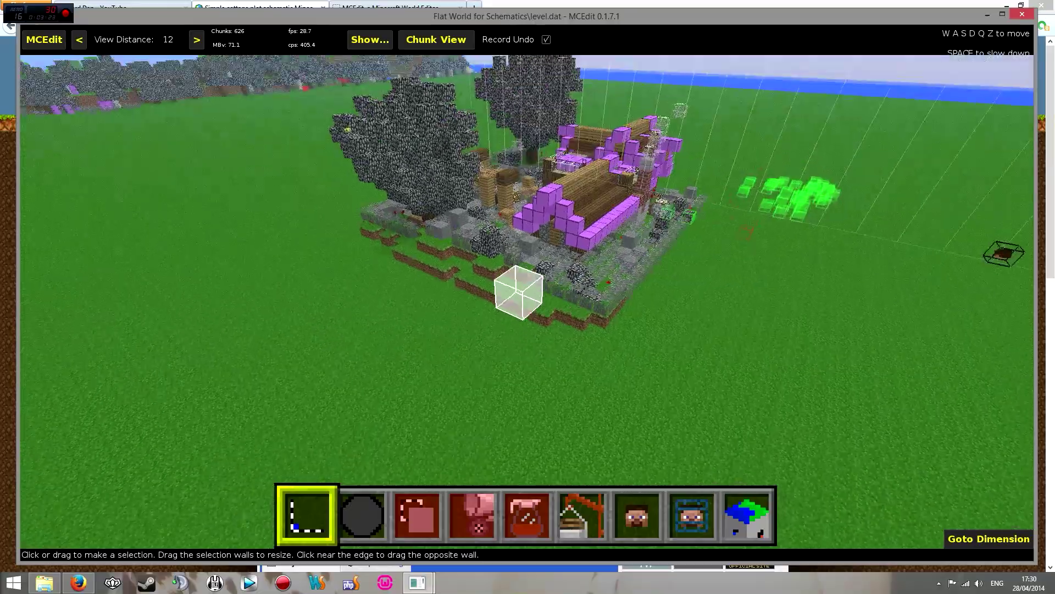